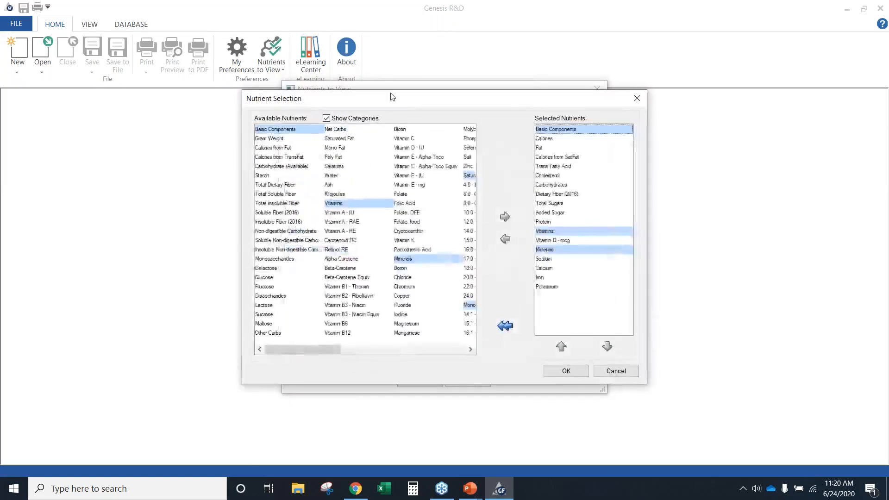
Step: Examine the available nutrients in the Nutrient Selection list, then close both nutrient dialogs without changes
drag(413, 100, 270, 90)
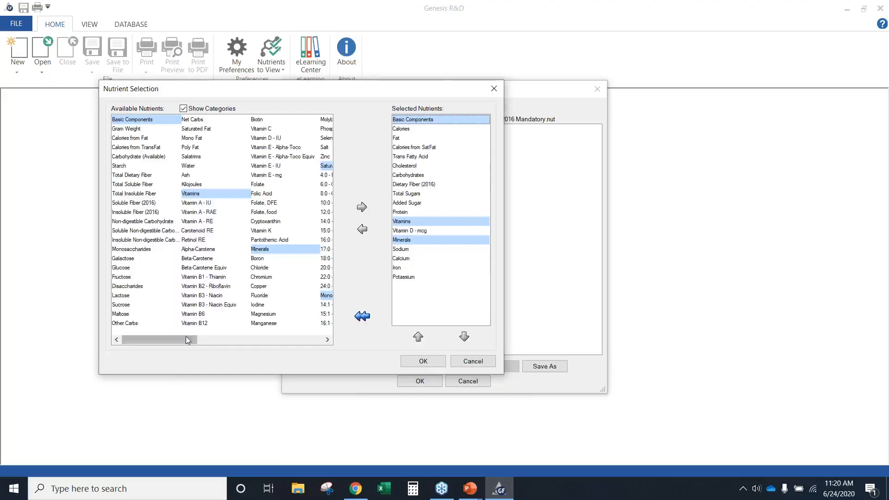
drag(199, 342, 295, 352)
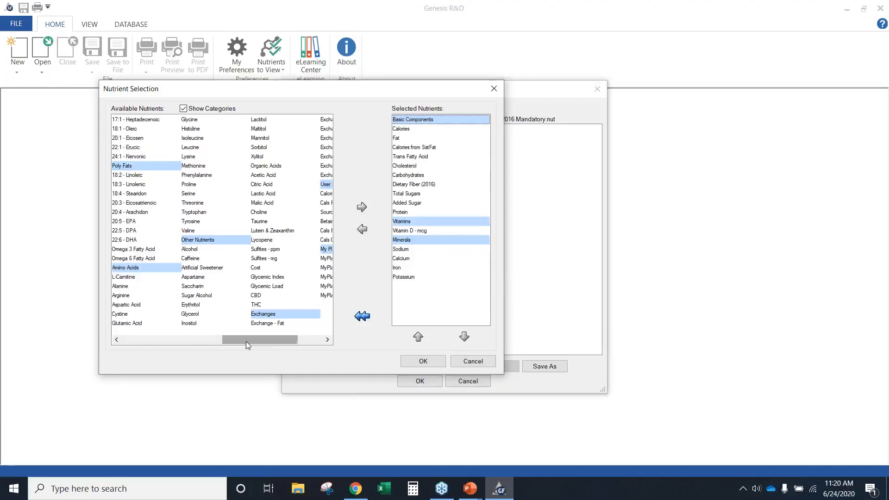
click(467, 364)
click(468, 381)
Step: Review the saved Nutrients to View sets without choosing a different one
click(272, 69)
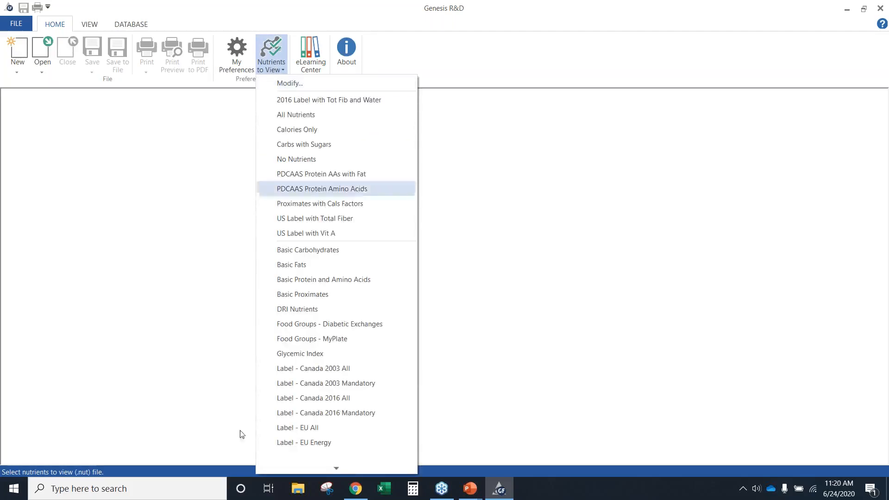
mouse_move(334, 470)
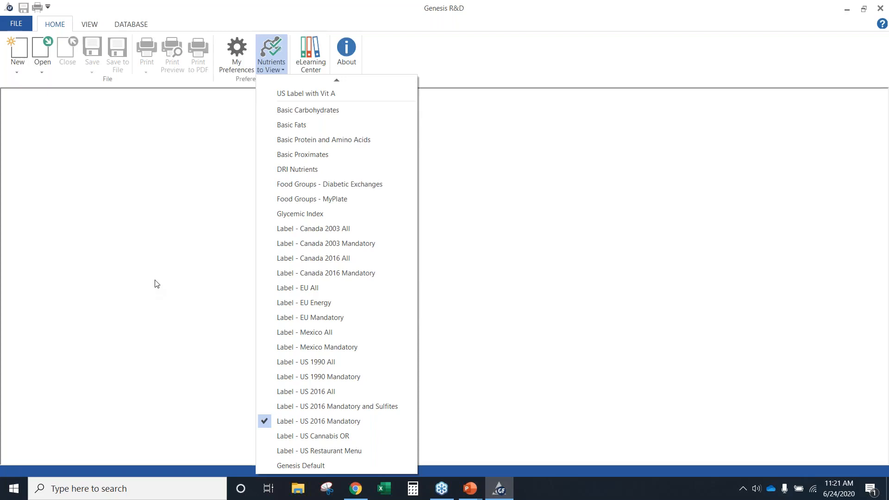
click(180, 249)
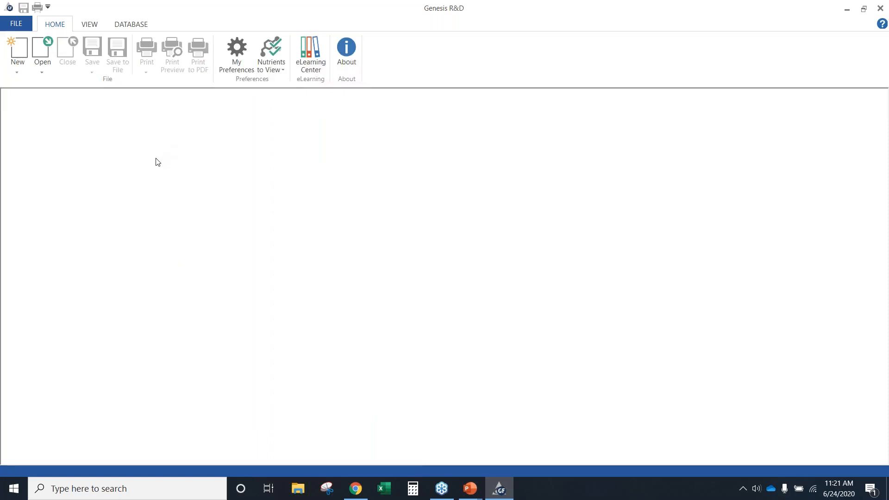
Step: Open the existing recipe Webinar Bar Sulfites
click(46, 69)
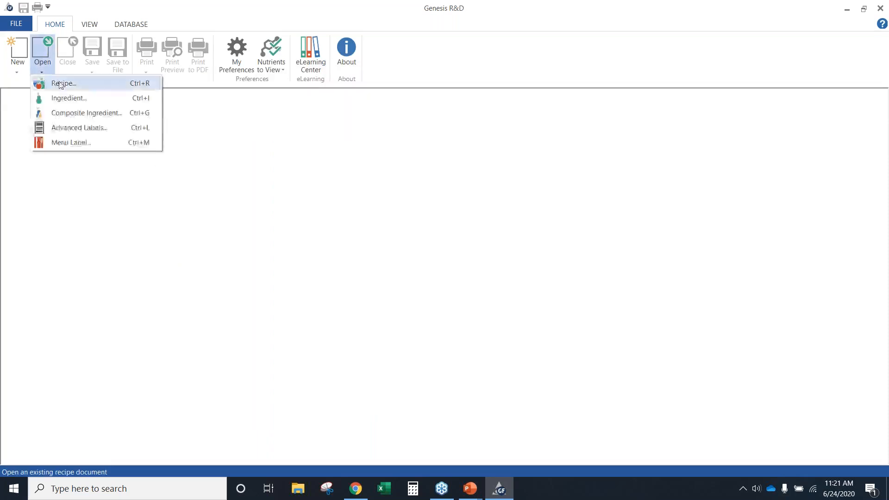
click(64, 83)
double_click(184, 138)
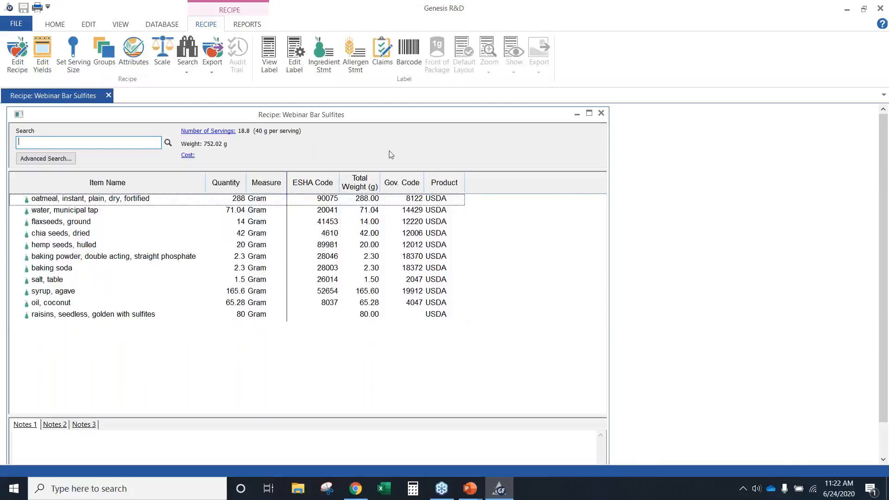
Step: Set the nutrients to view to Label - US 2016 Mandatory and Sulfites
click(59, 25)
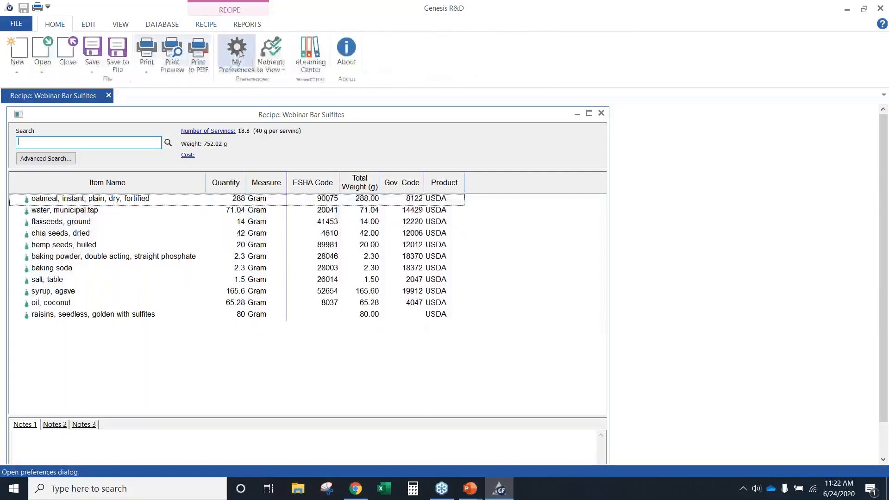
click(280, 64)
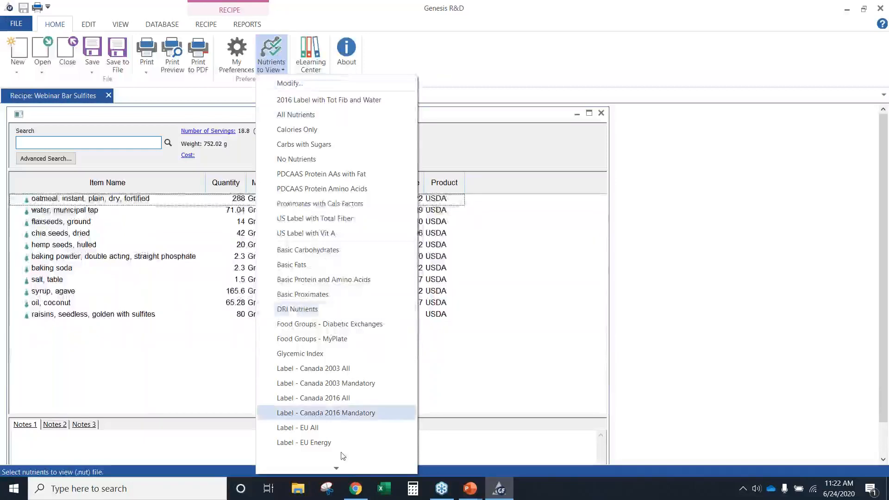
mouse_move(337, 469)
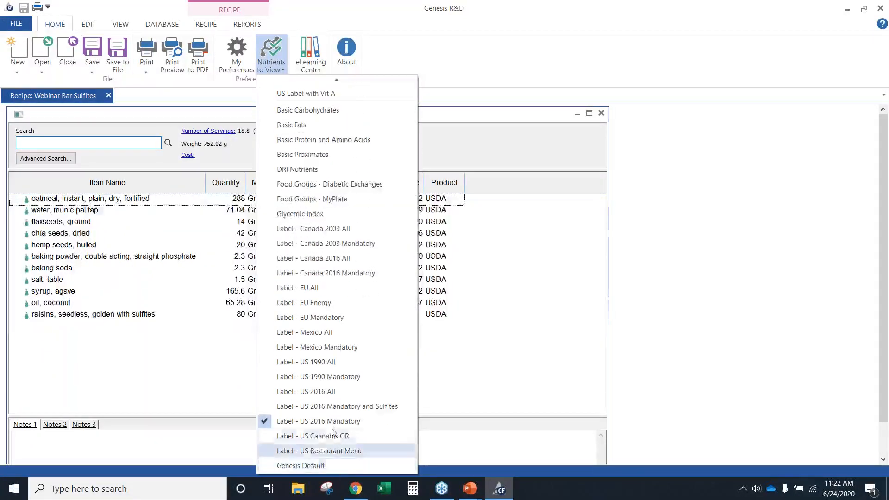
click(327, 407)
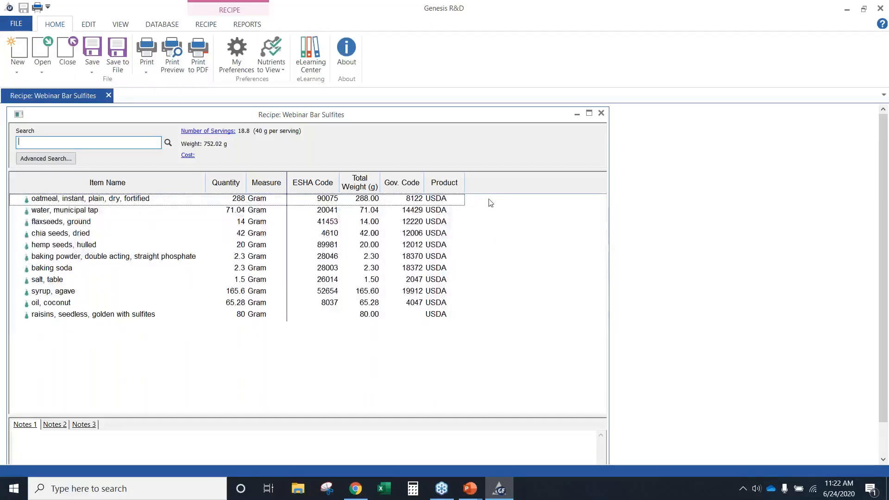
Step: Add Sulfites - ppm and Sulfites - mg as nutrient columns in the recipe's ingredient list display
right_click(504, 260)
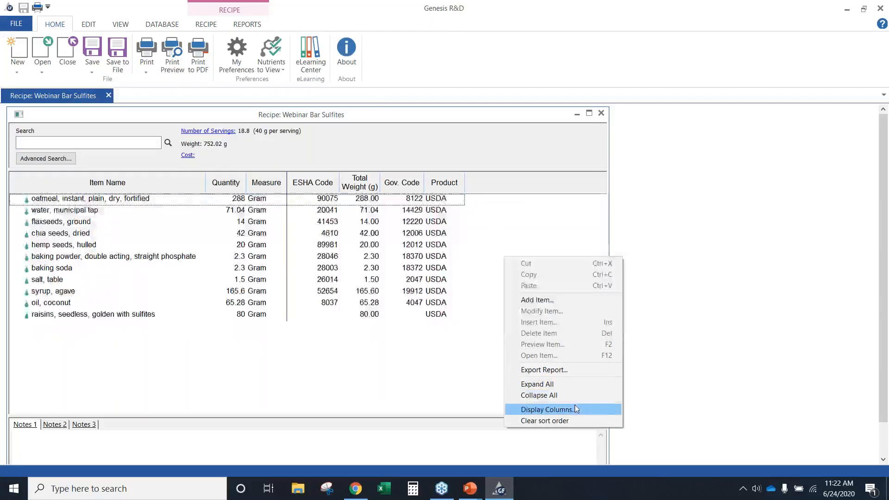
click(546, 410)
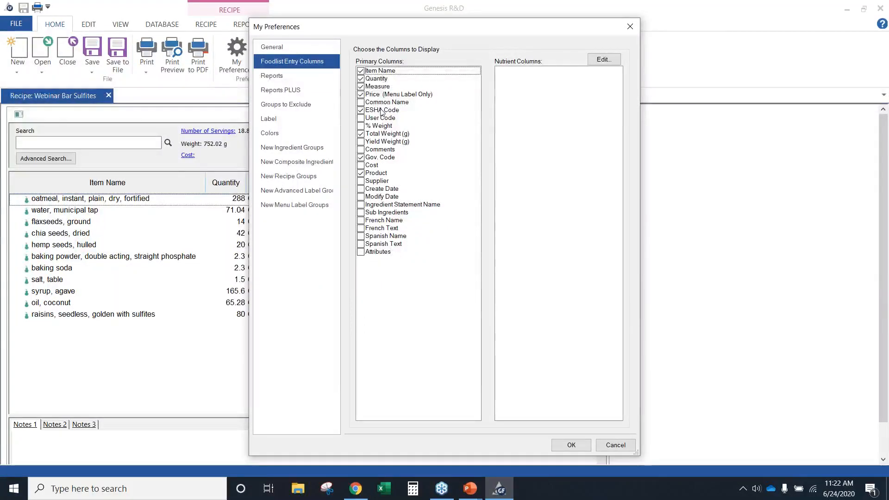
click(601, 61)
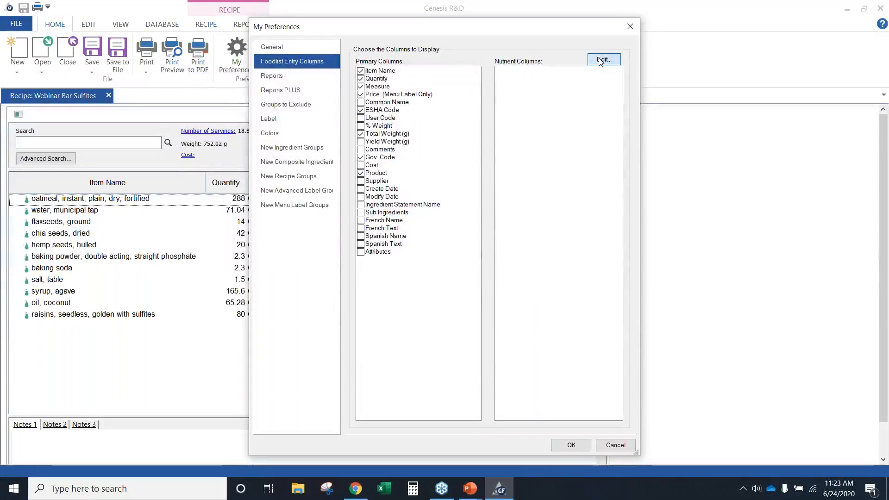
drag(306, 350, 420, 352)
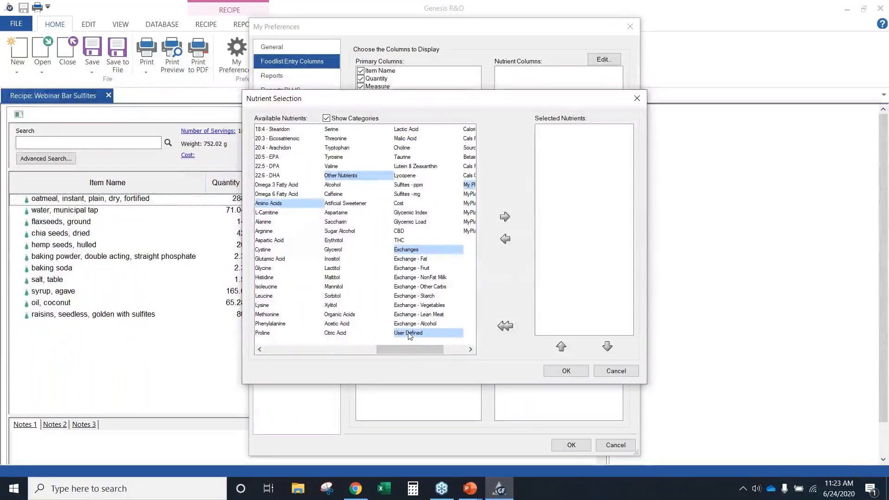
click(402, 185)
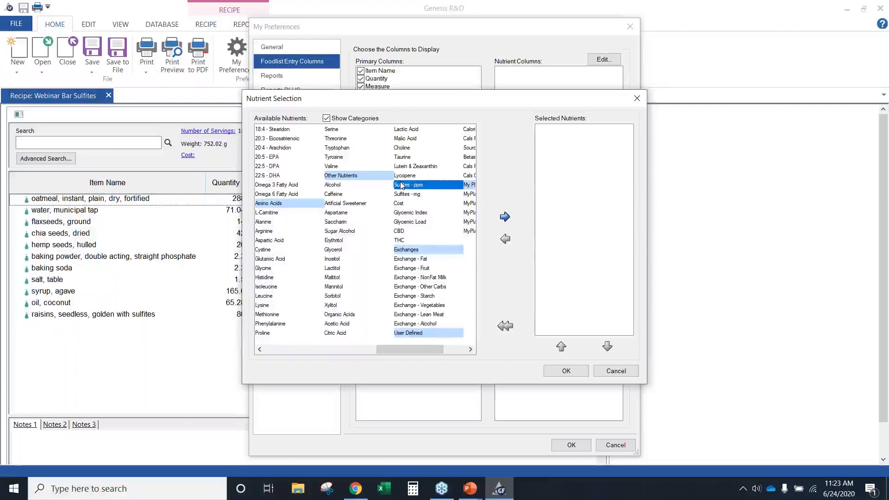
double_click(402, 185)
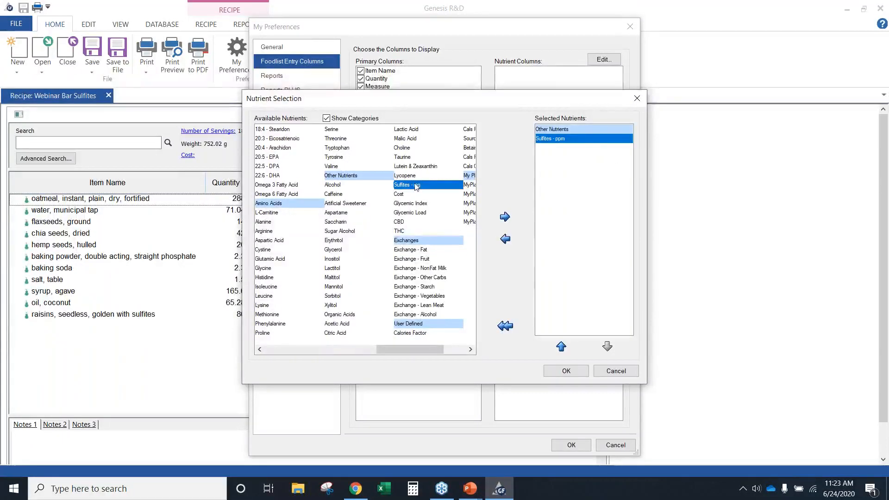
click(505, 217)
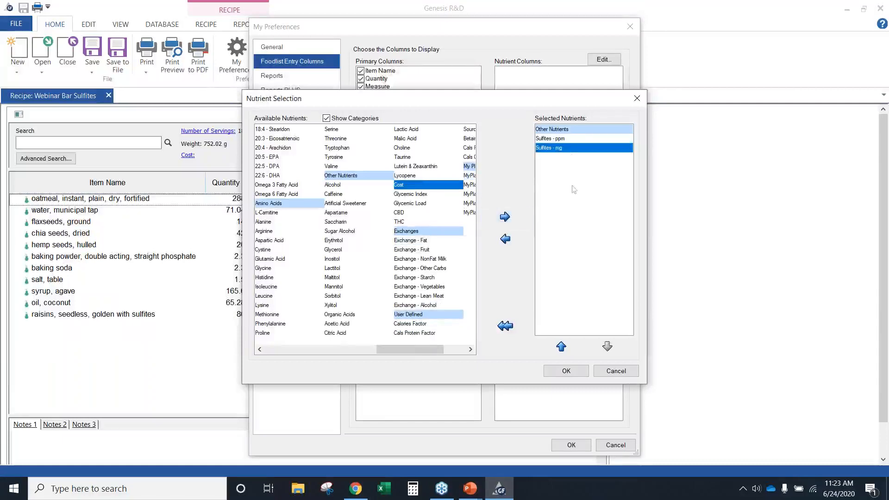
click(561, 371)
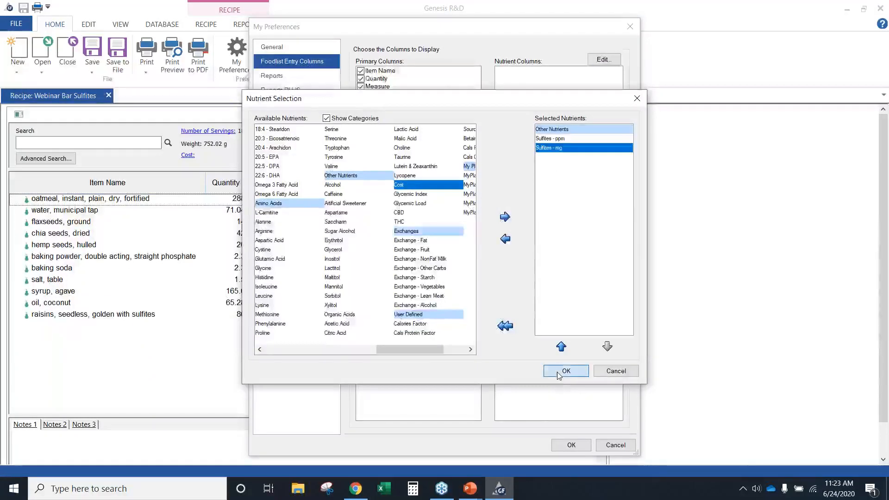
click(557, 446)
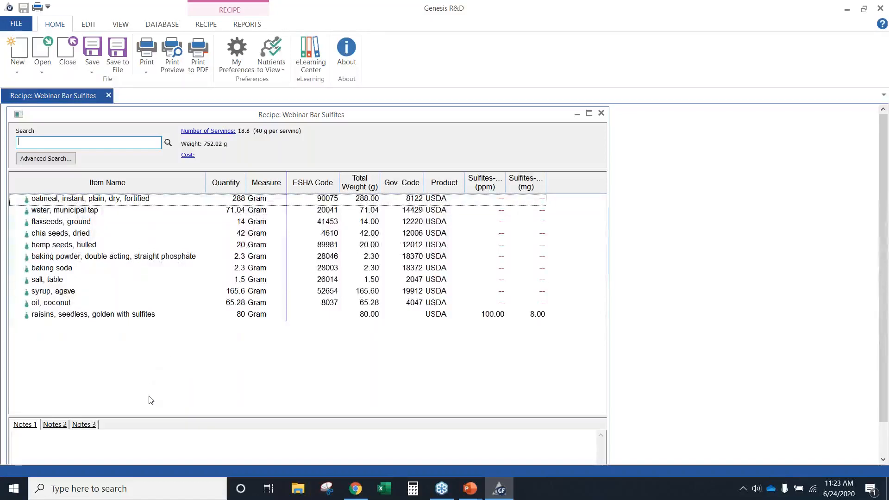
Step: Review the recipe's nutrient values in category order rather than alphabetically, then close the recipe information without saving
click(206, 25)
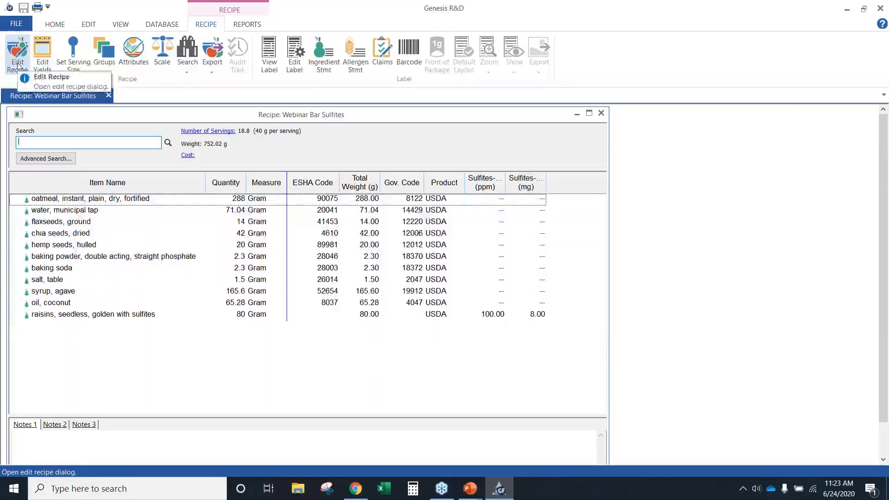
click(17, 65)
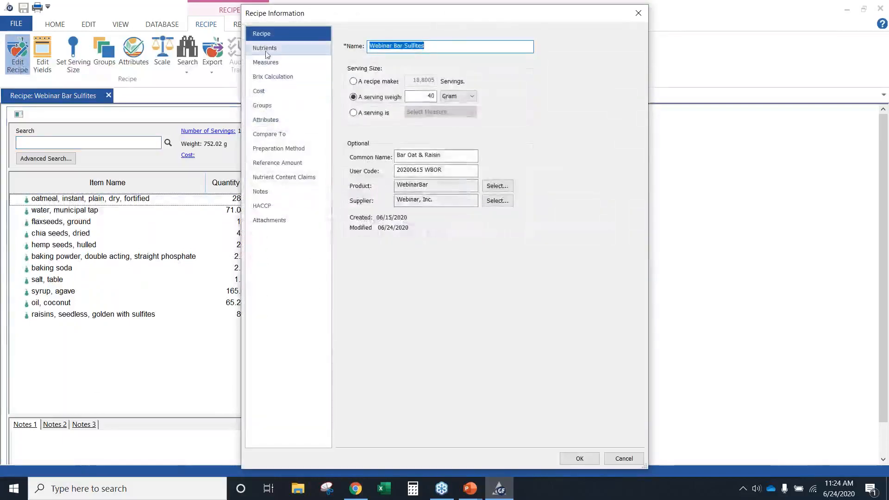
click(267, 50)
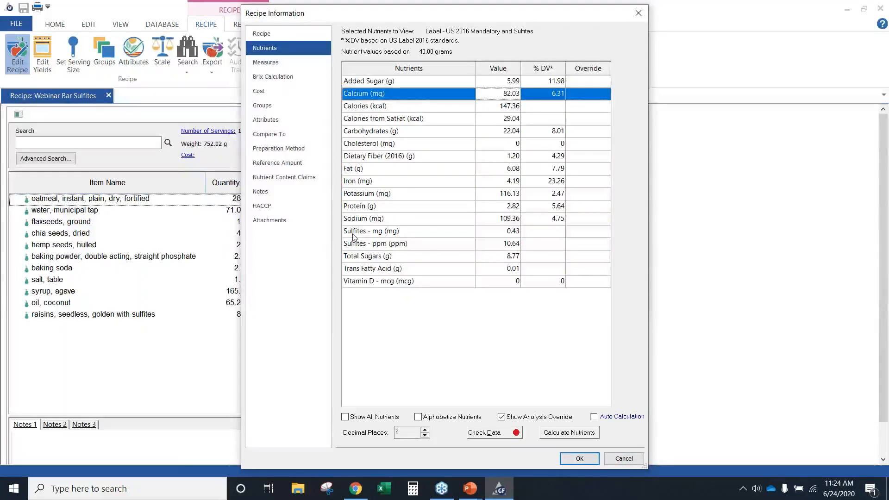
click(418, 417)
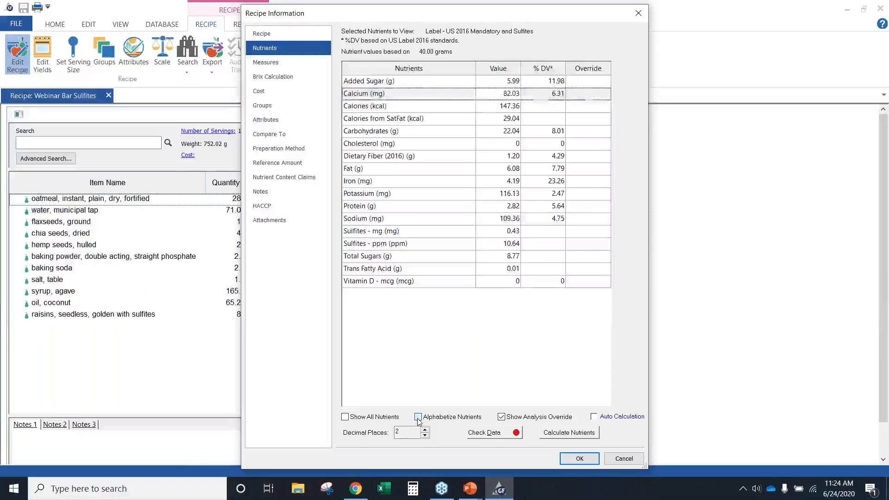
click(418, 417)
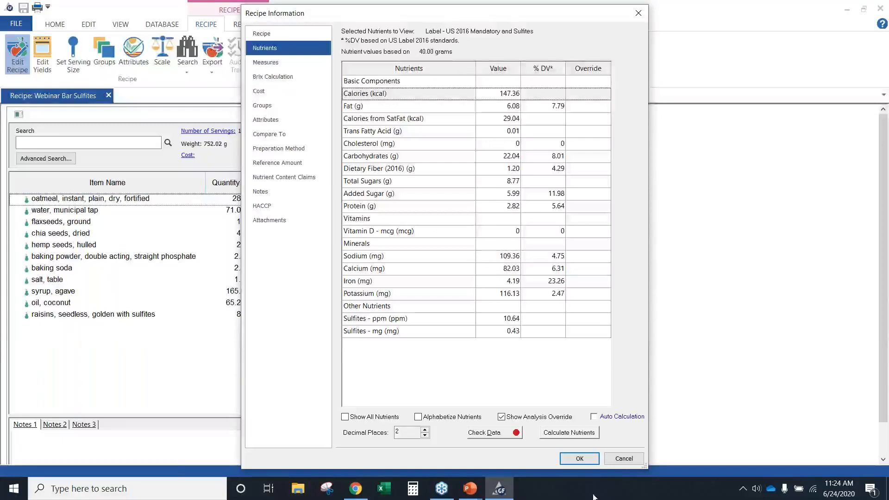
click(612, 460)
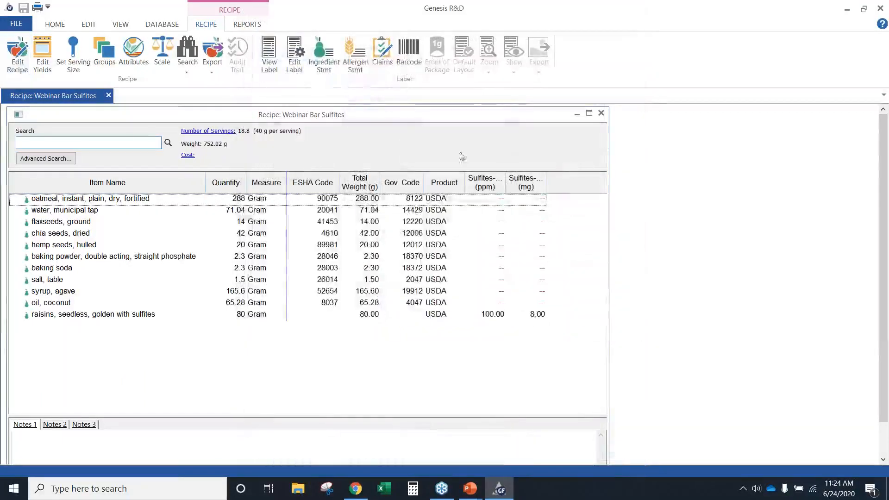
Step: Generate the recipe's Spreadsheet report and examine its sulfite columns in ppm and mg
click(250, 25)
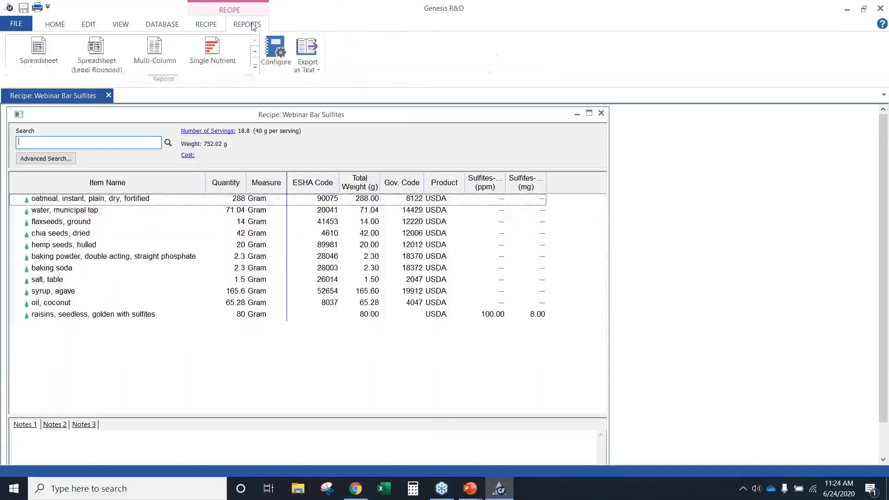
click(55, 52)
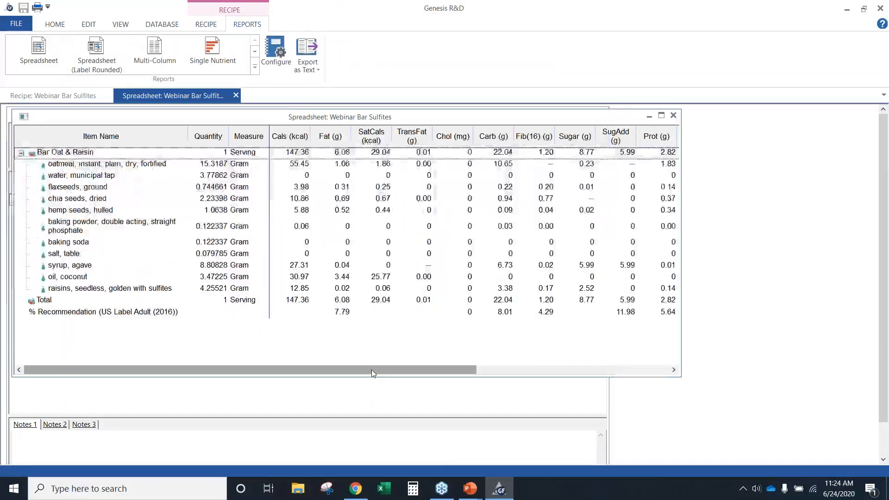
drag(371, 370, 577, 389)
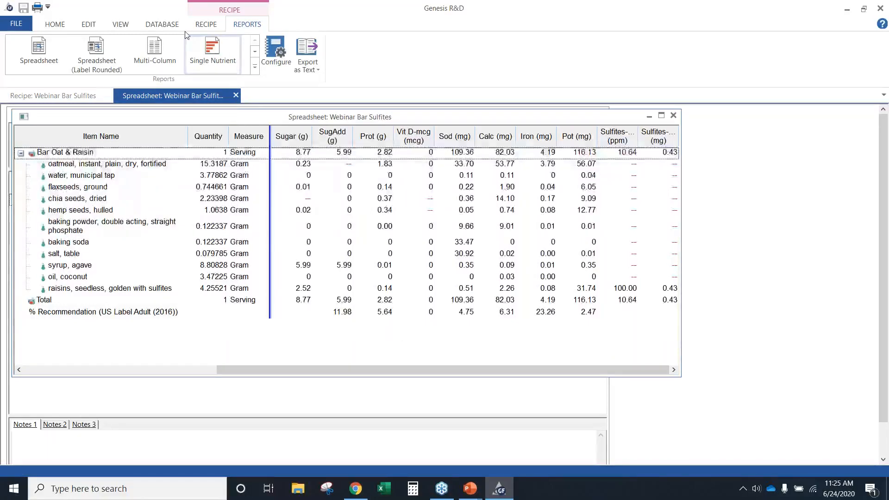
Step: Display the recipe's label and examine its Nutrition Facts panel and ingredient statement
click(199, 28)
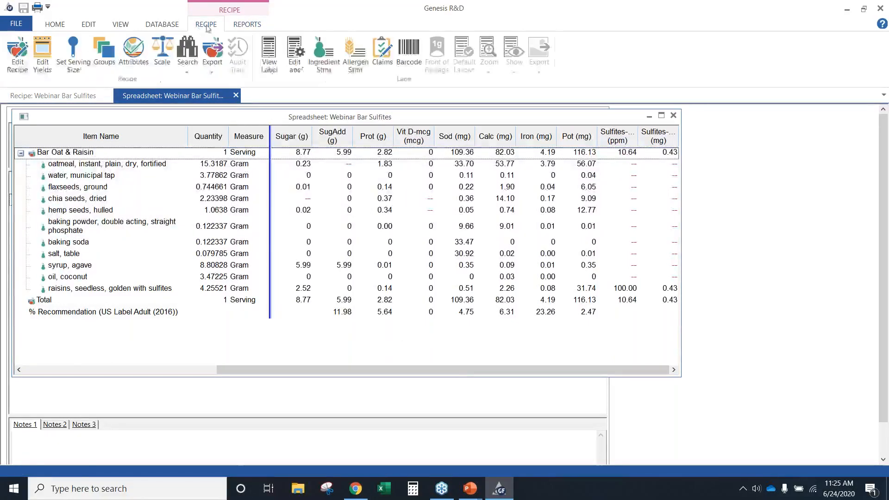
click(269, 69)
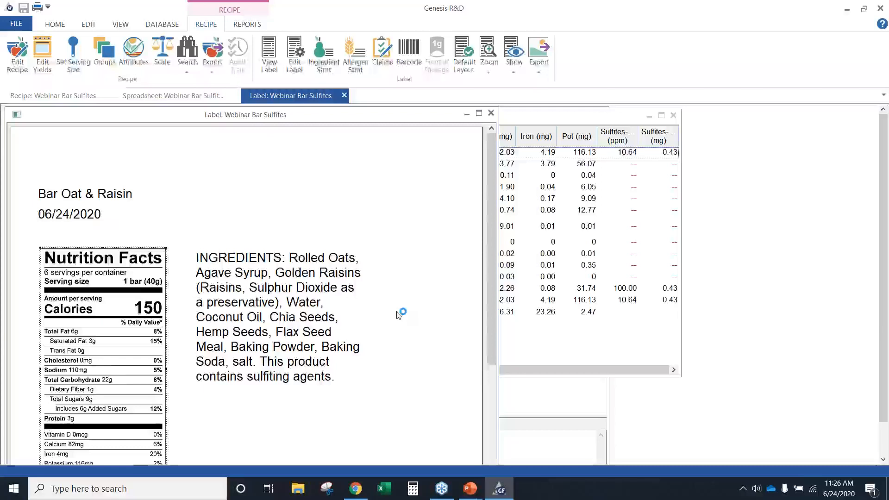
scroll(398, 314, down, 2)
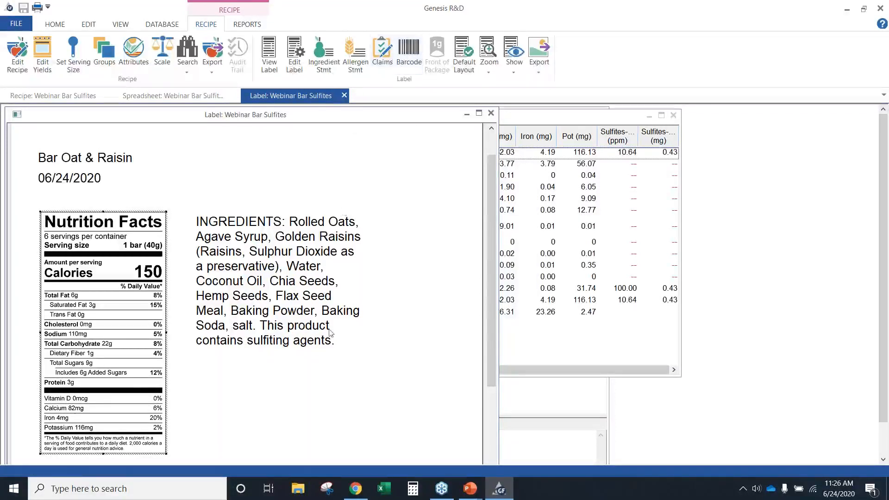
Step: Set the label's Sulfites - ppm nutrient option to display "This product contains sulfur dioxide." and apply the label settings
click(291, 68)
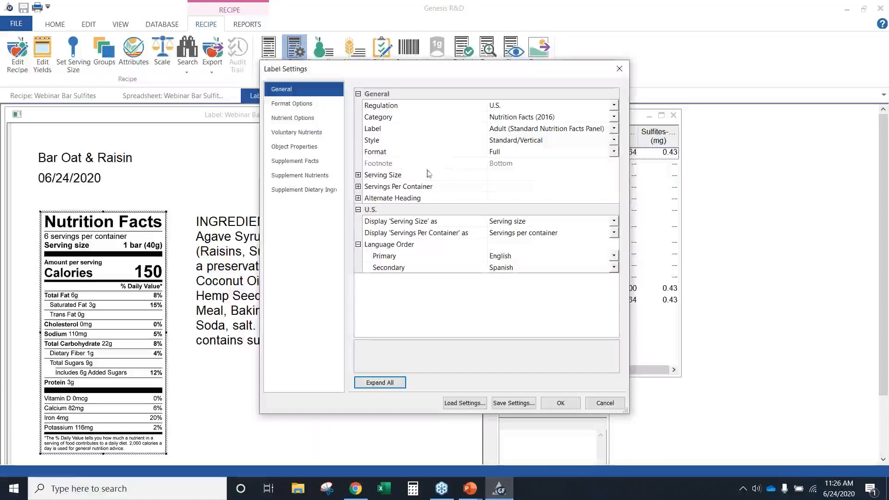
click(299, 119)
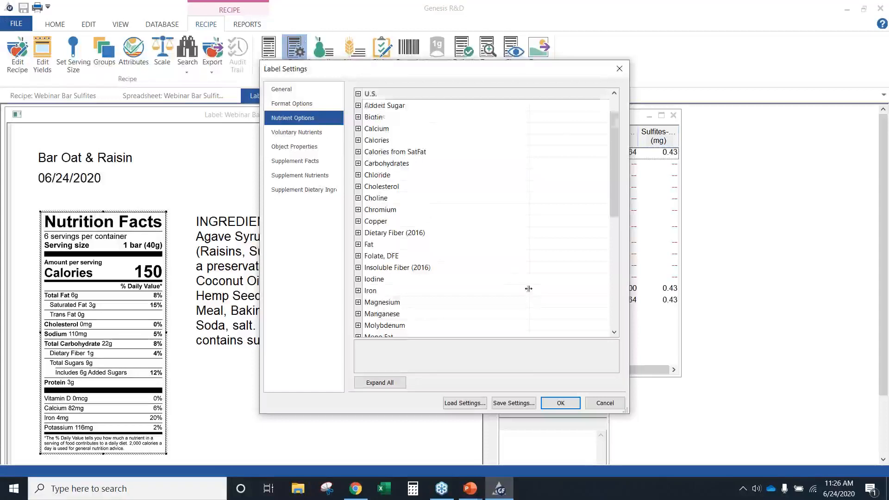
scroll(529, 288, down, 5)
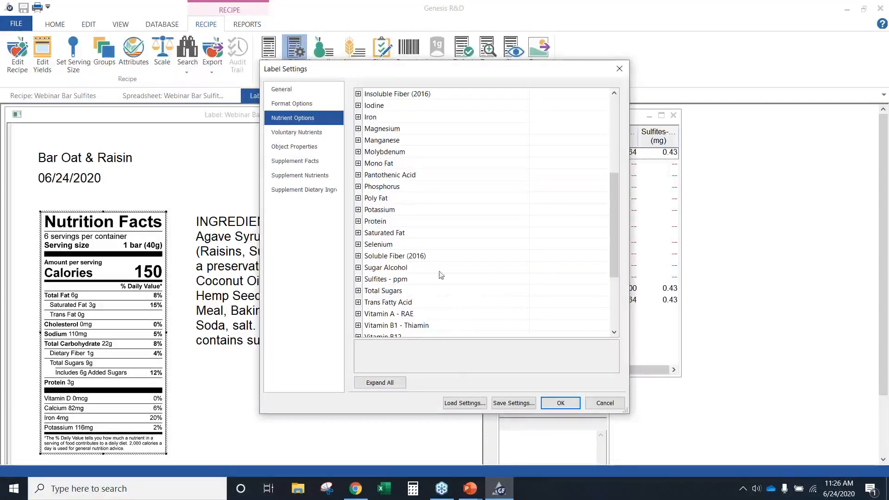
click(358, 280)
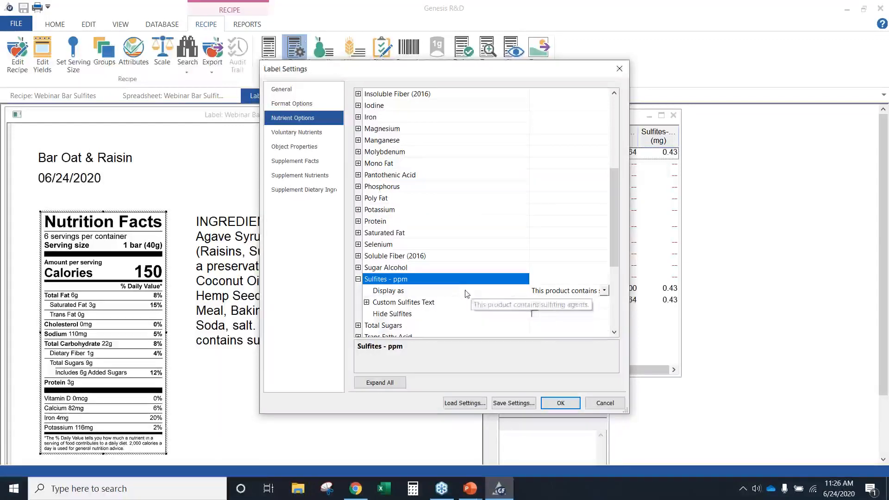
click(605, 291)
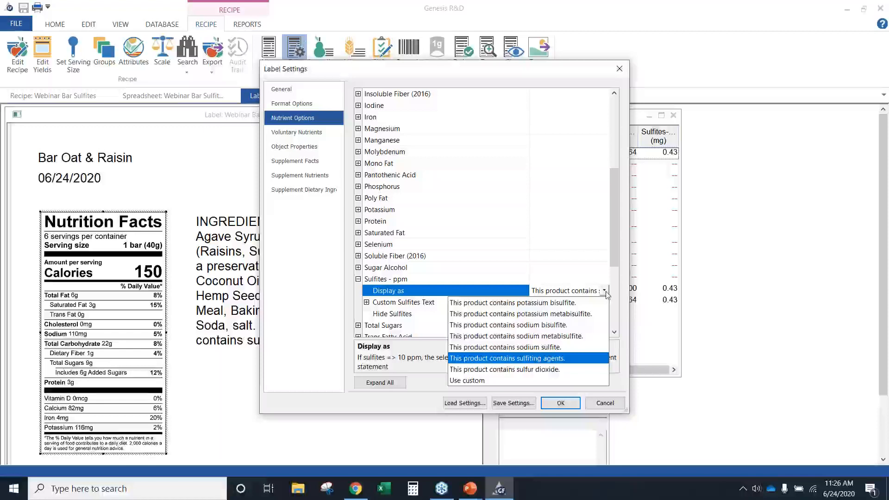
click(515, 369)
click(551, 405)
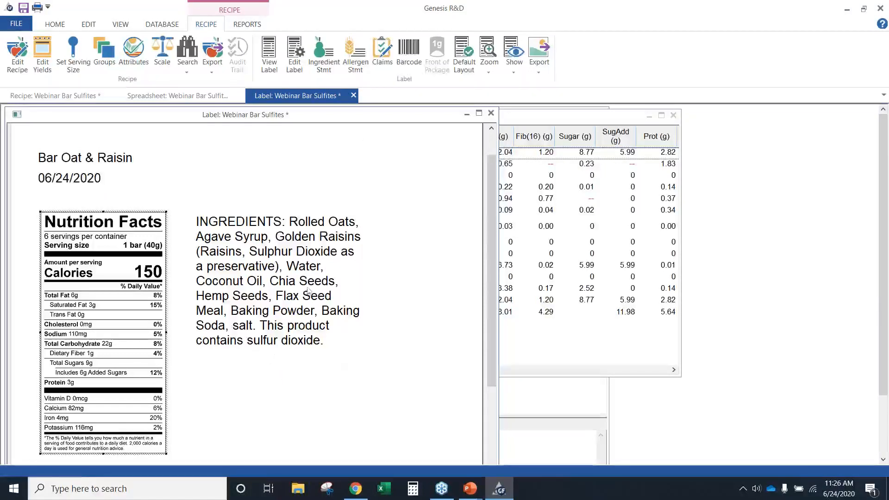
Step: Enter "Contains sulfites." as the English custom sulfites text under the label's Sulfites - ppm nutrient options and apply the settings
click(294, 52)
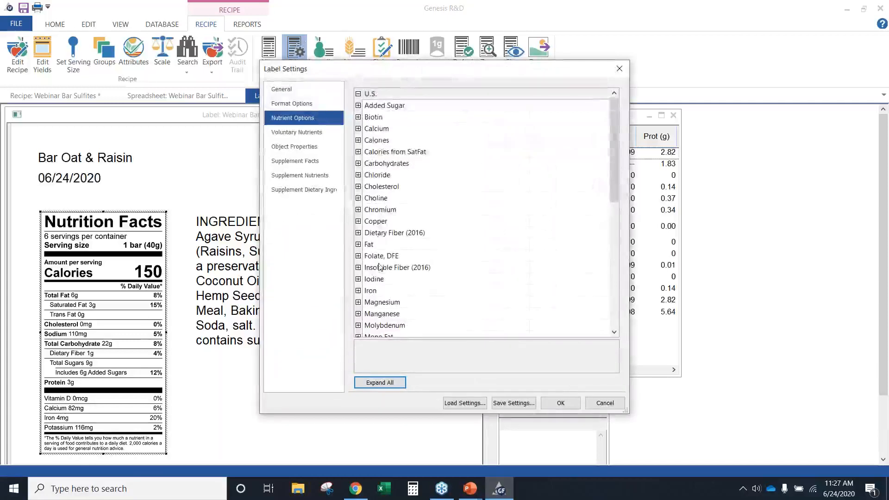
scroll(408, 240, down, 3)
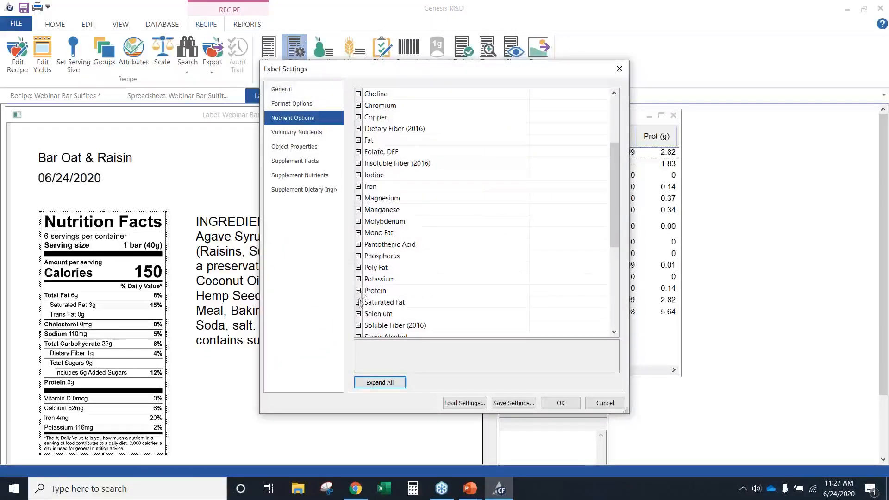
scroll(364, 292, down, 1)
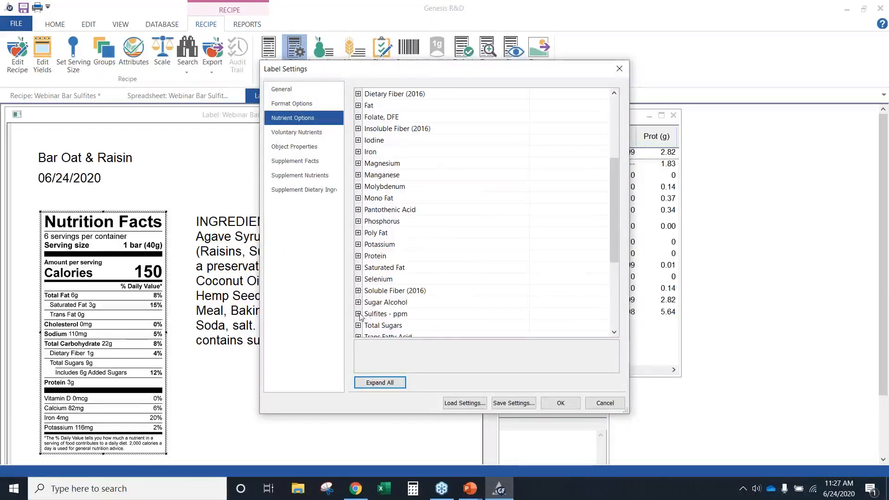
click(358, 314)
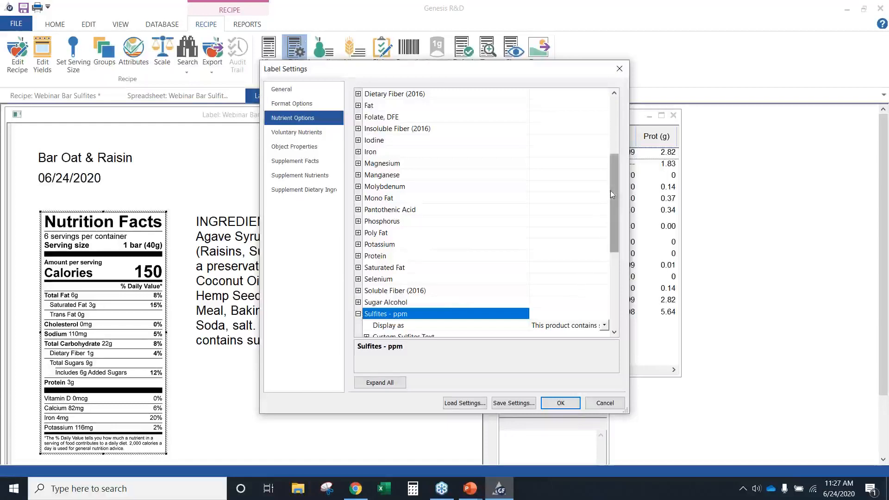
drag(611, 191, 611, 265)
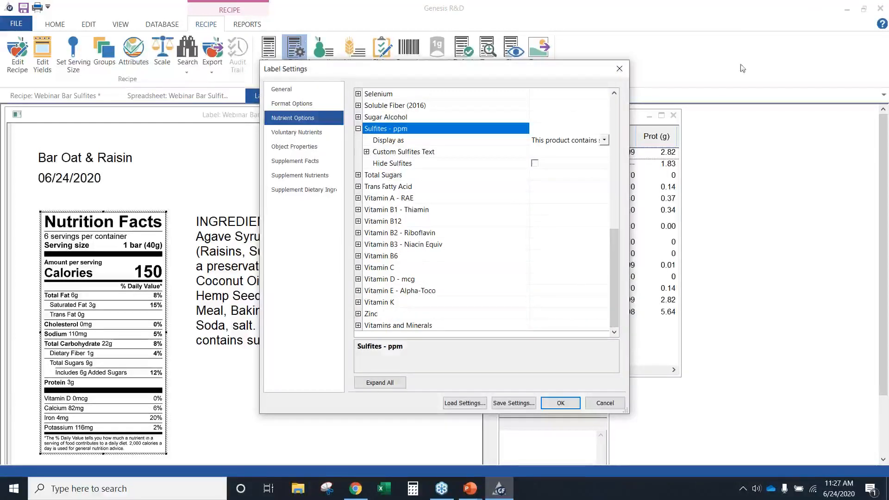
click(536, 153)
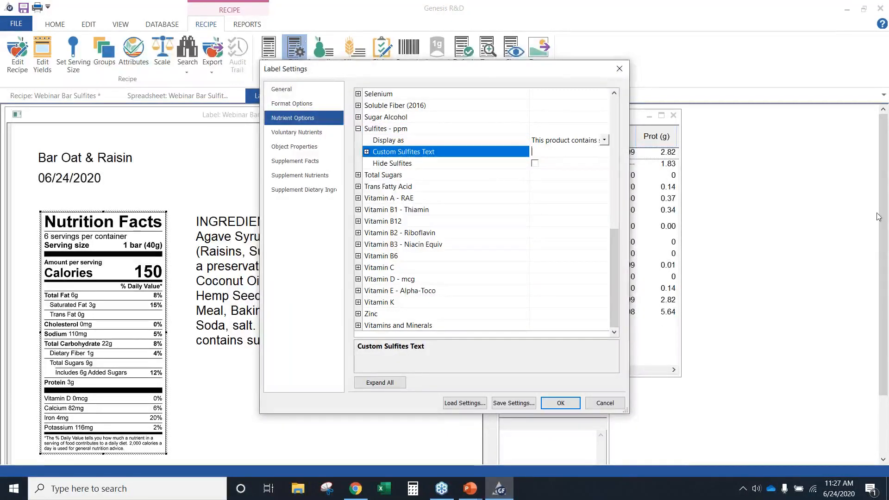
click(367, 151)
key(Down)
text(Contains sulfites.)
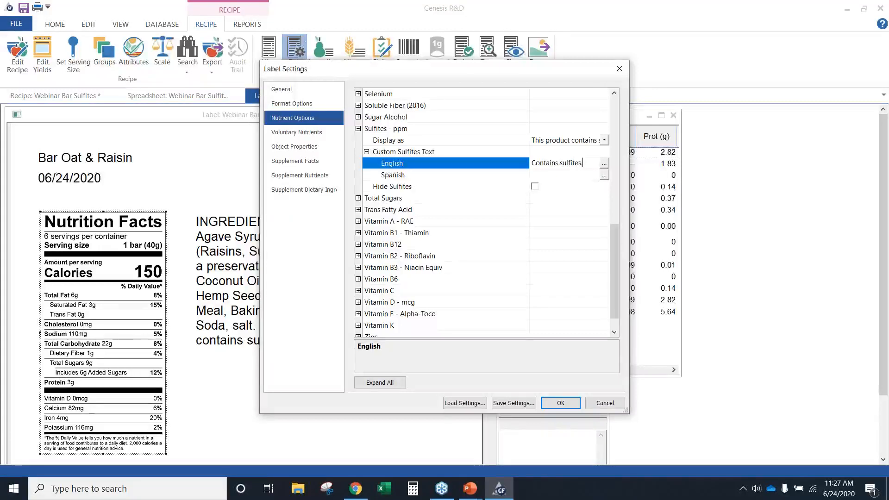
click(552, 403)
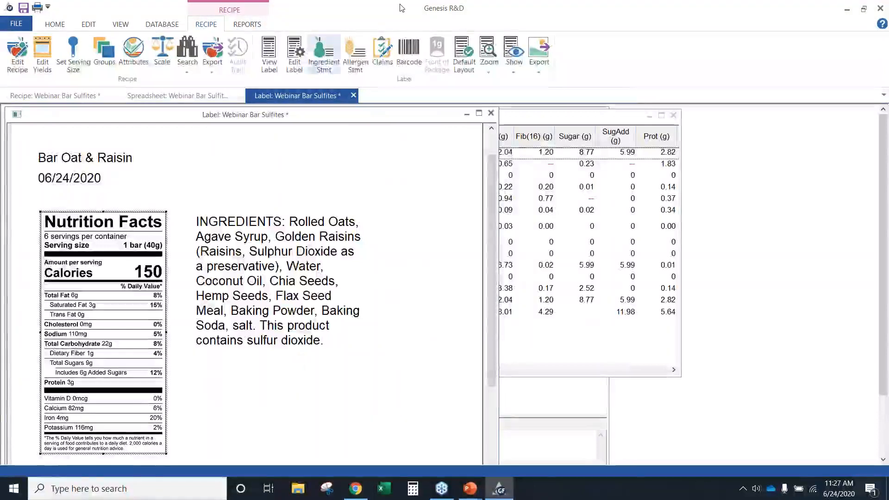
Step: Set the label's Sulfites - ppm statement to "Use custom" and apply the label settings
click(294, 69)
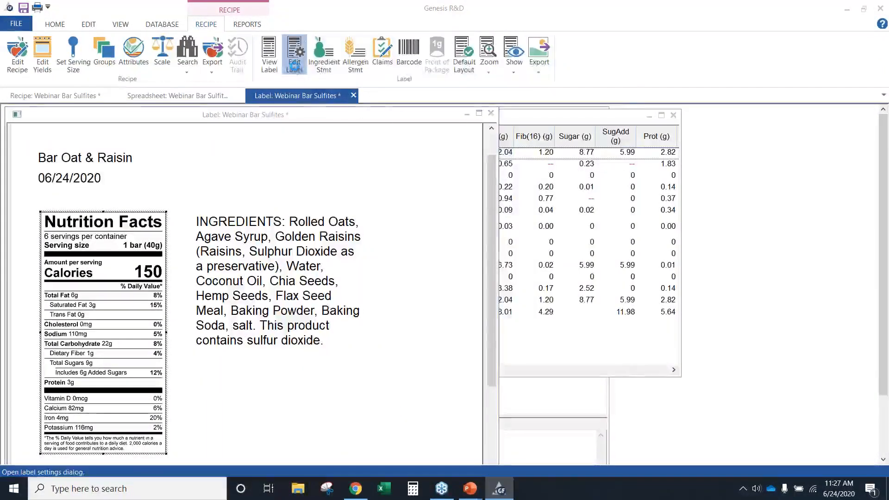
scroll(468, 278, down, 8)
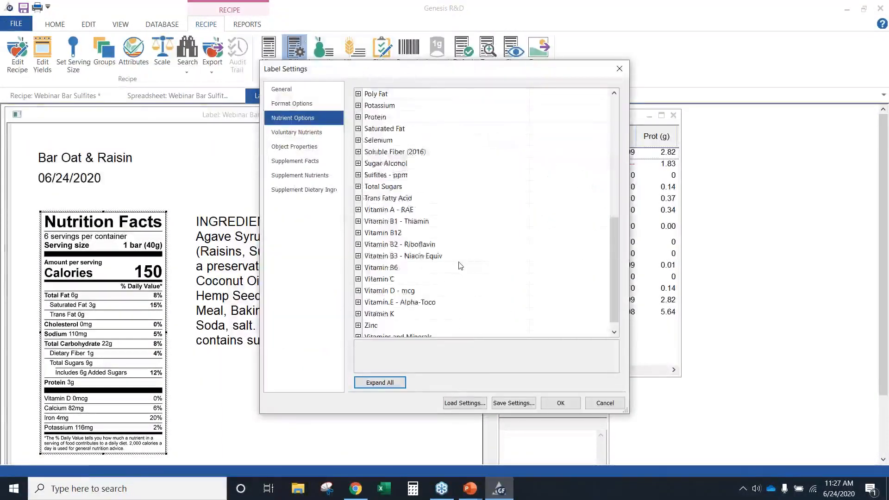
click(358, 175)
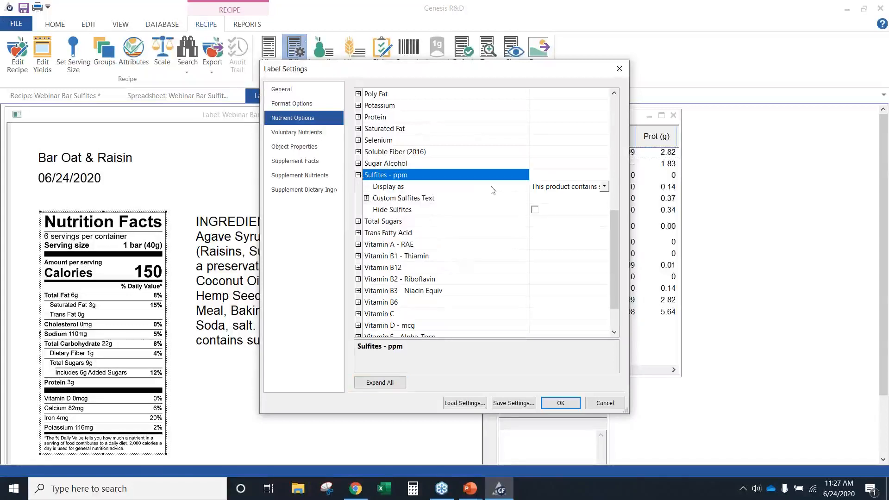
click(367, 198)
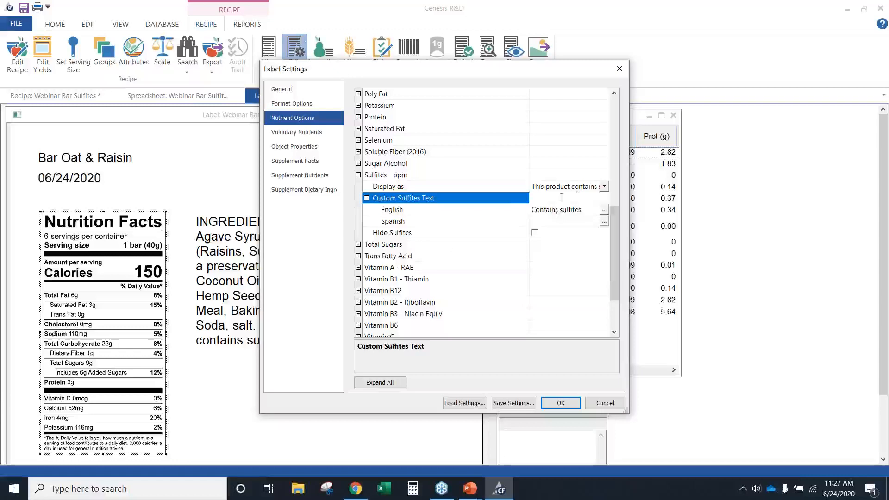
click(604, 187)
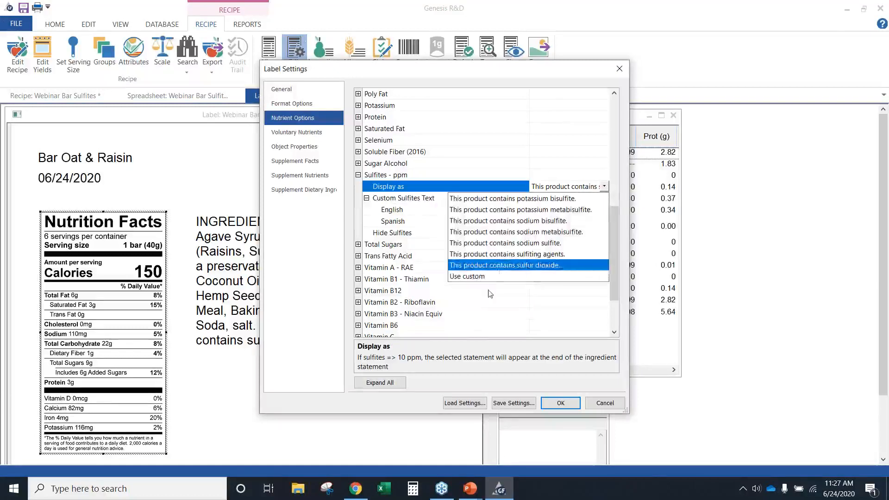
click(503, 277)
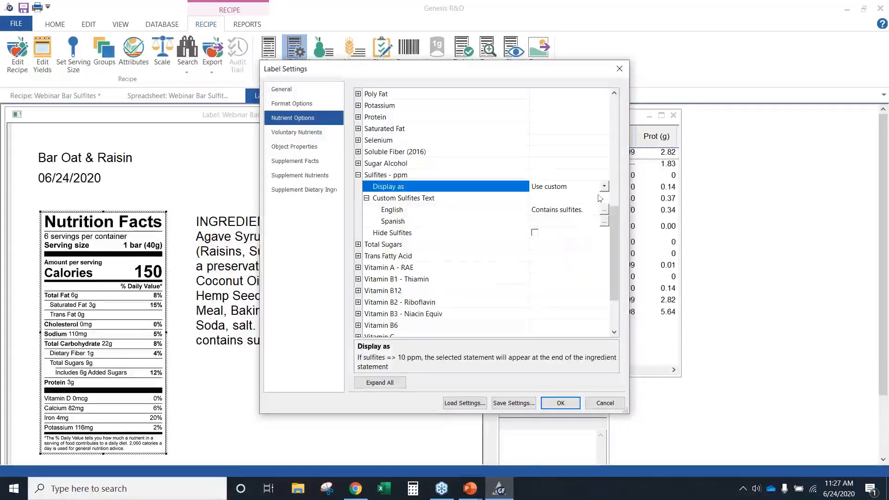
click(560, 403)
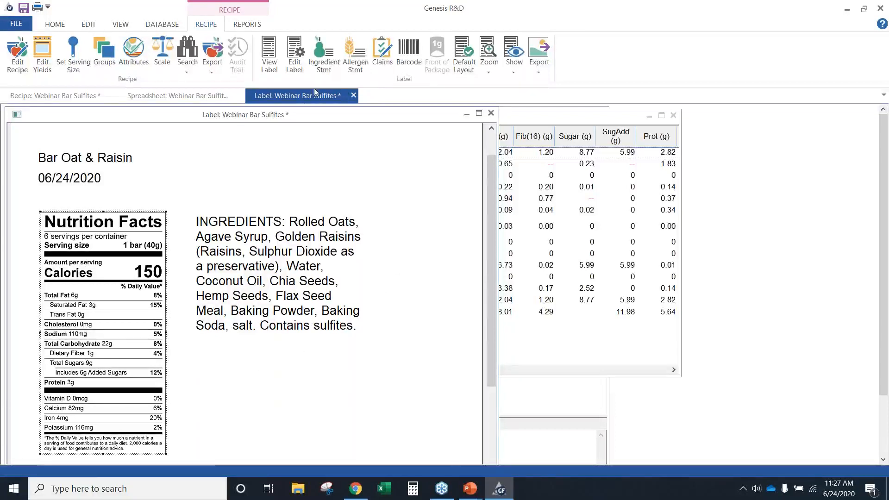
Step: Examine how the sulfite statement appears in the recipe's full ingredient statement, then close it without saving
click(330, 65)
drag(364, 33, 319, 27)
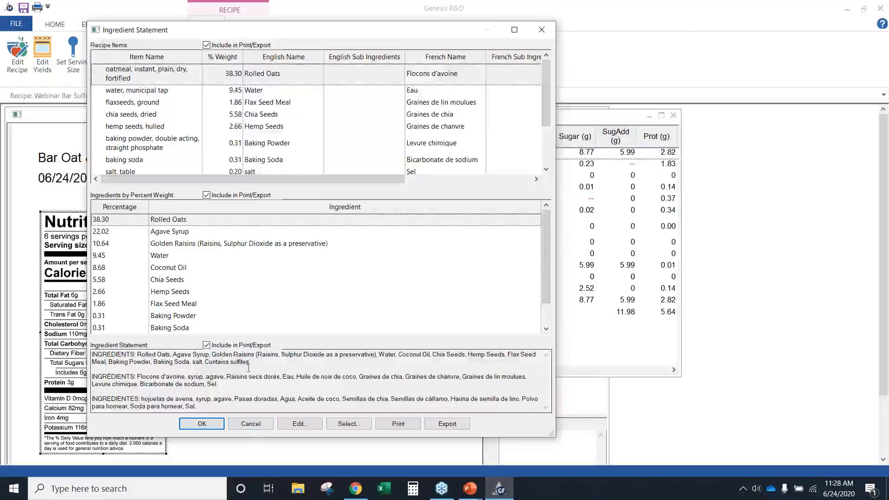
click(250, 424)
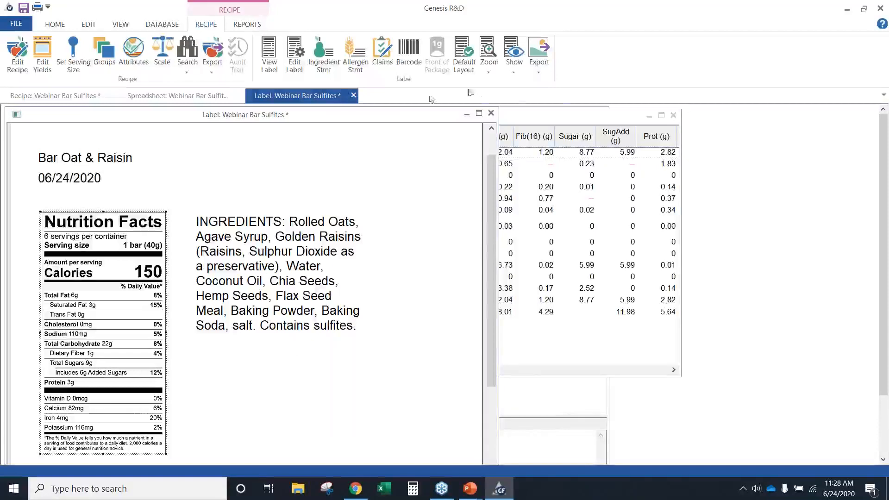
Step: Close the label and generate the recipe's Spec Sheet report
click(491, 113)
click(247, 27)
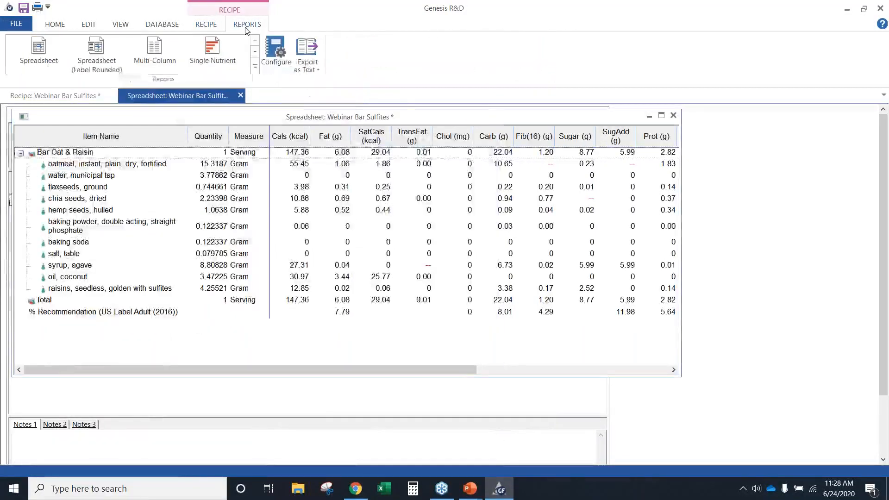
click(255, 69)
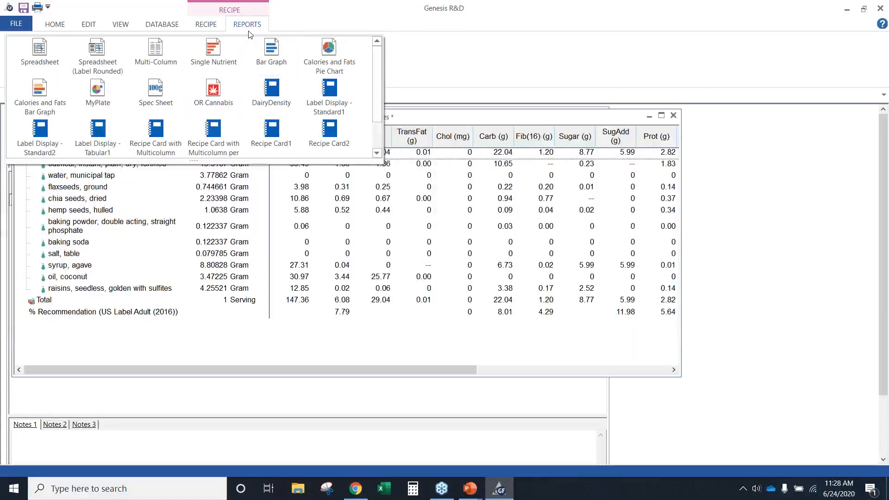
click(158, 94)
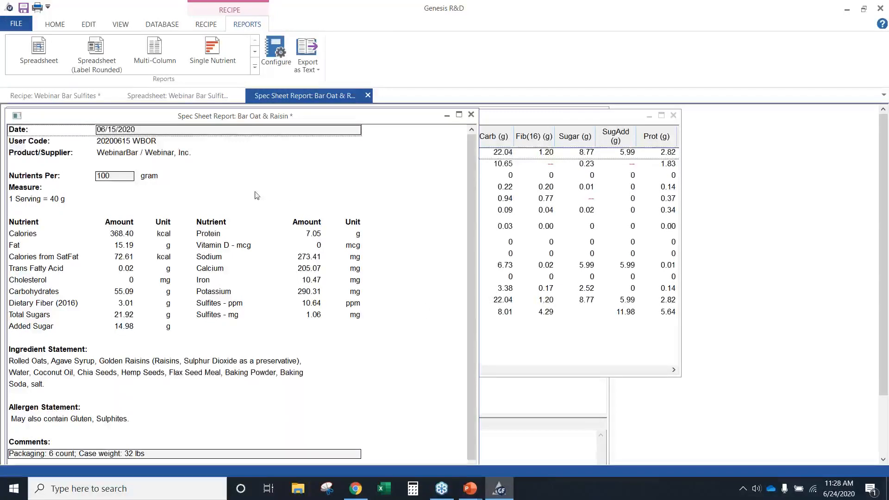
Step: Change the Spec Sheet report's date to 6/24/2020
click(136, 131)
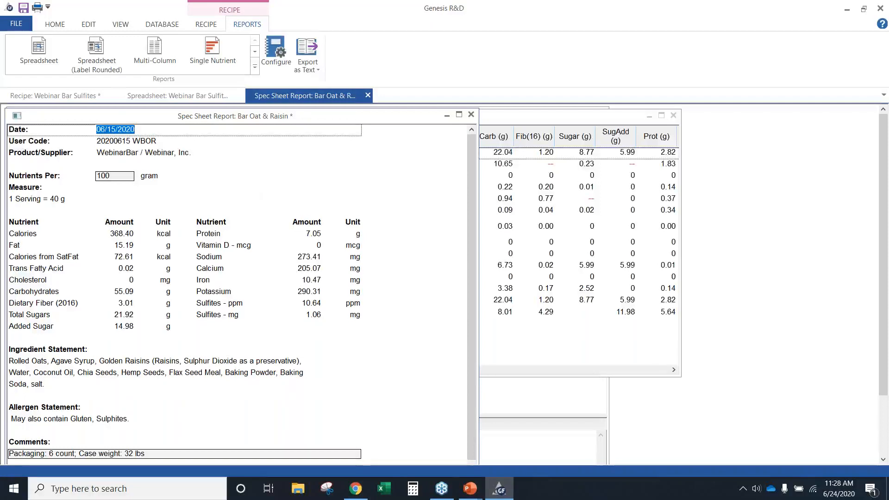
text(6/)
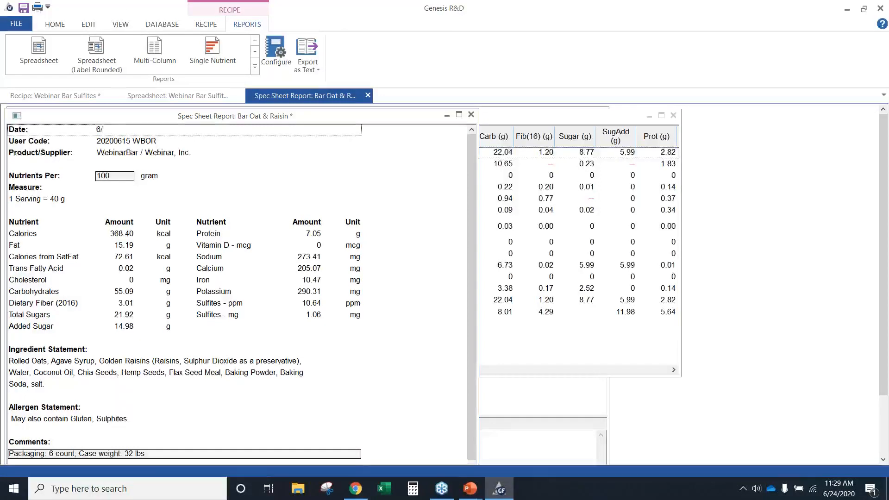
text(24/2020)
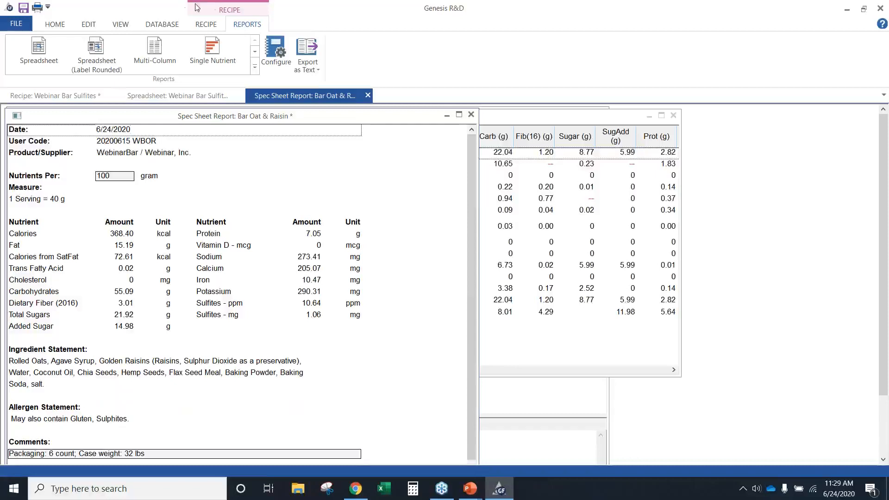
click(243, 171)
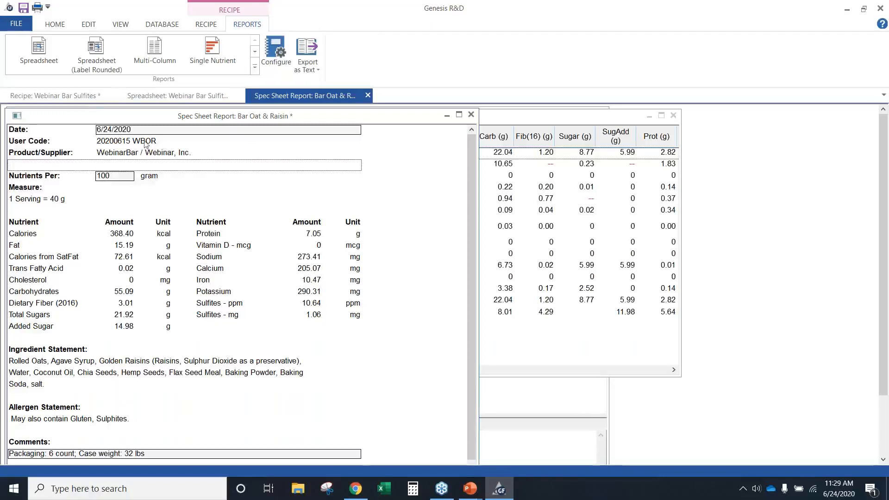
Step: Check the recipe's general information, including its user code, product and supplier, close it without saving, and return to the Spec Sheet report
click(83, 101)
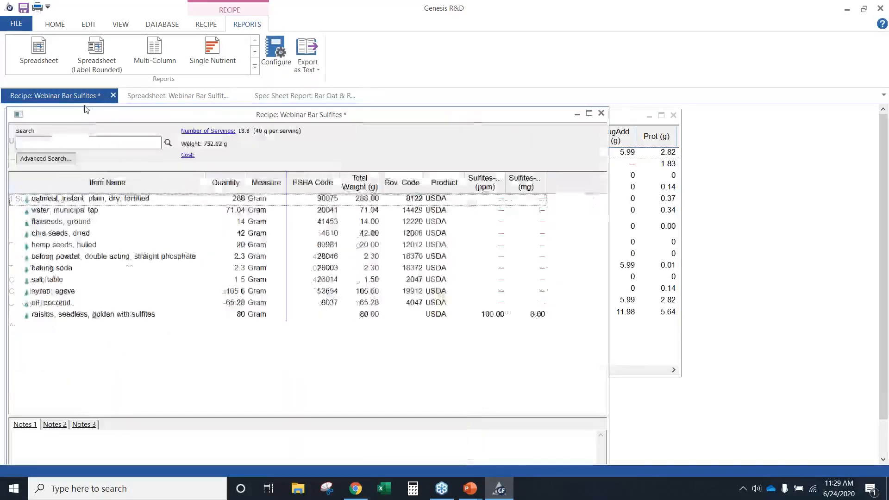
click(203, 25)
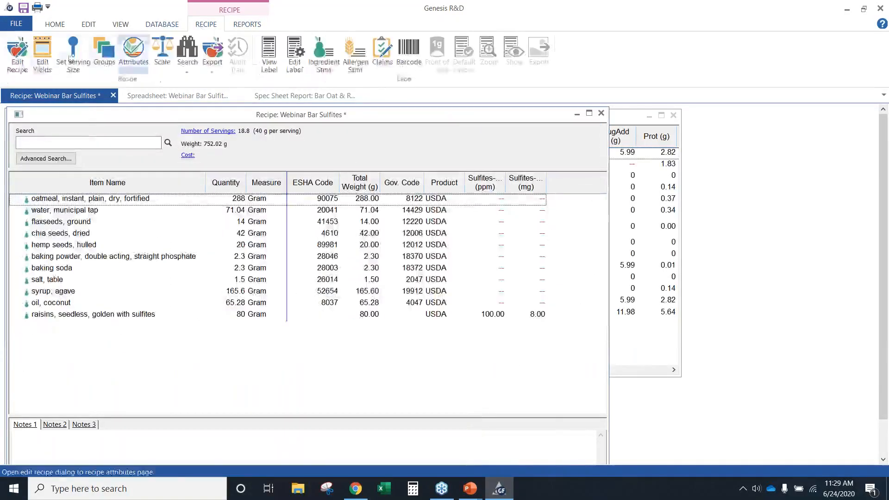
click(17, 52)
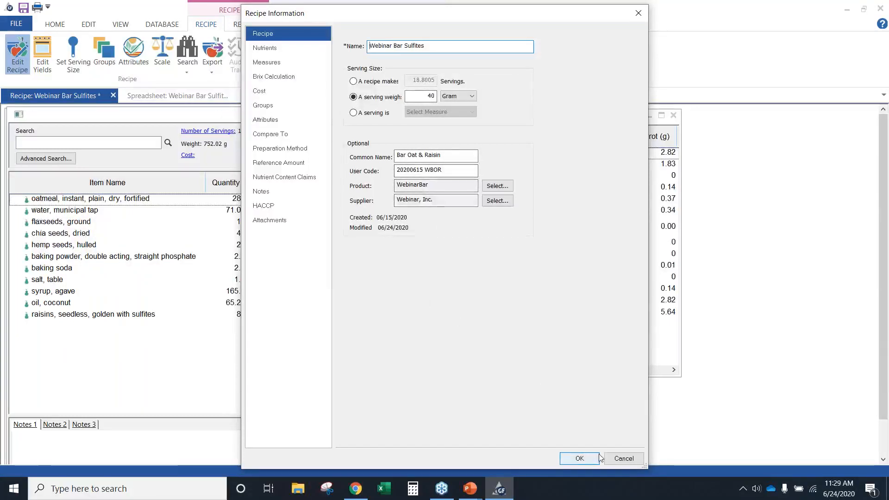
click(624, 458)
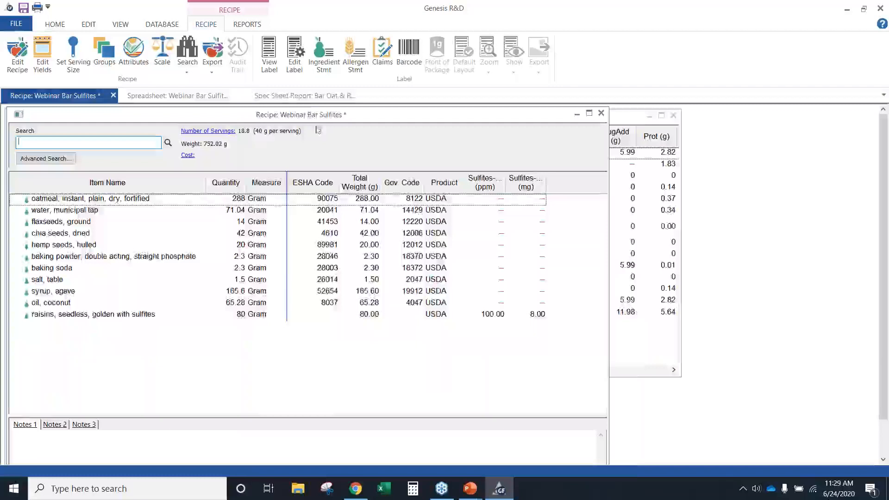
click(304, 96)
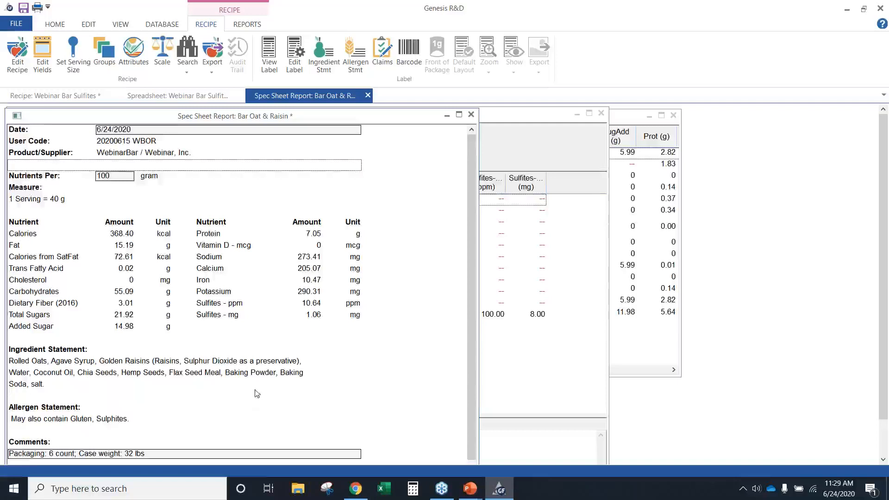
Step: Check the Spec Sheet report's comments text, close it without changes, and return to the start of the report
scroll(394, 380, down, 1)
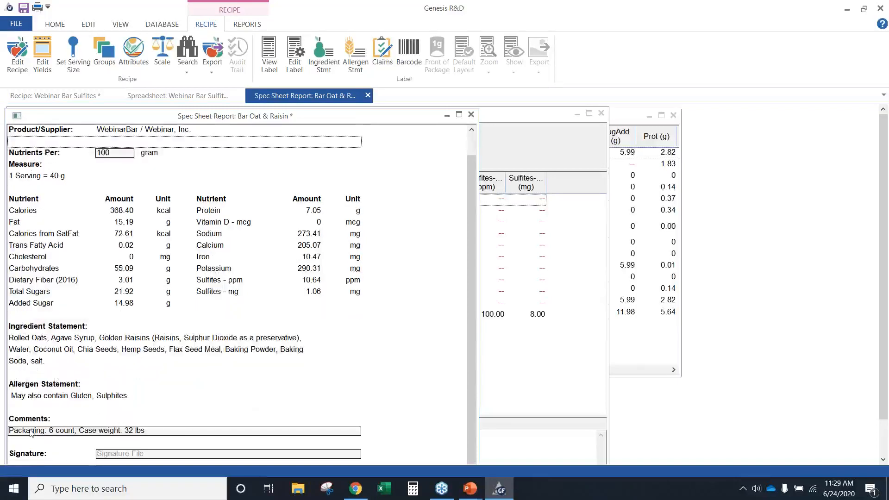
double_click(169, 436)
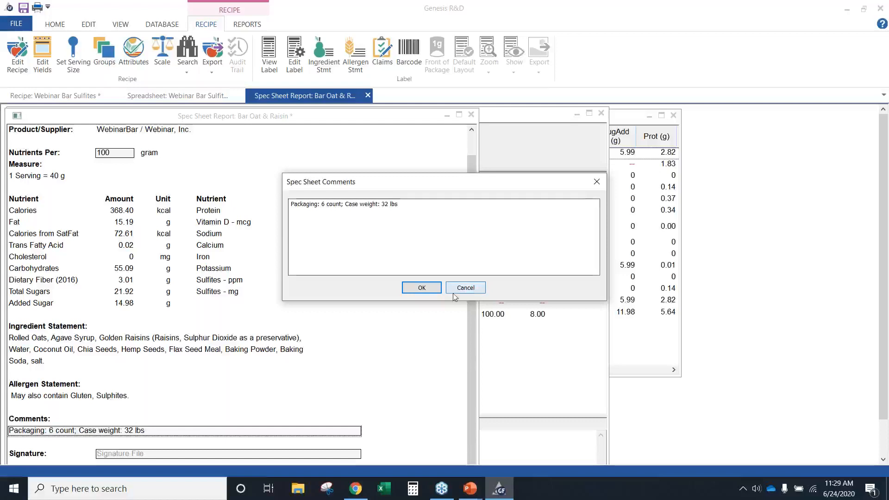
click(454, 288)
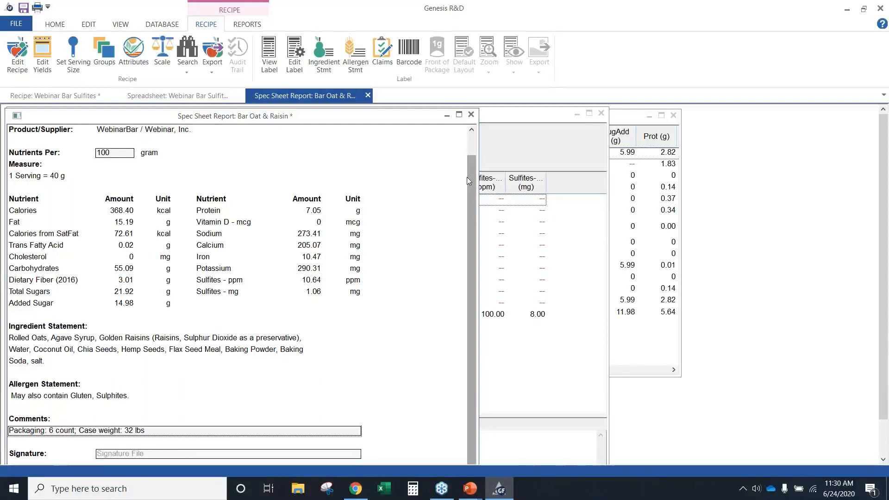
scroll(468, 176, up, 1)
scroll(106, 53, up, 4)
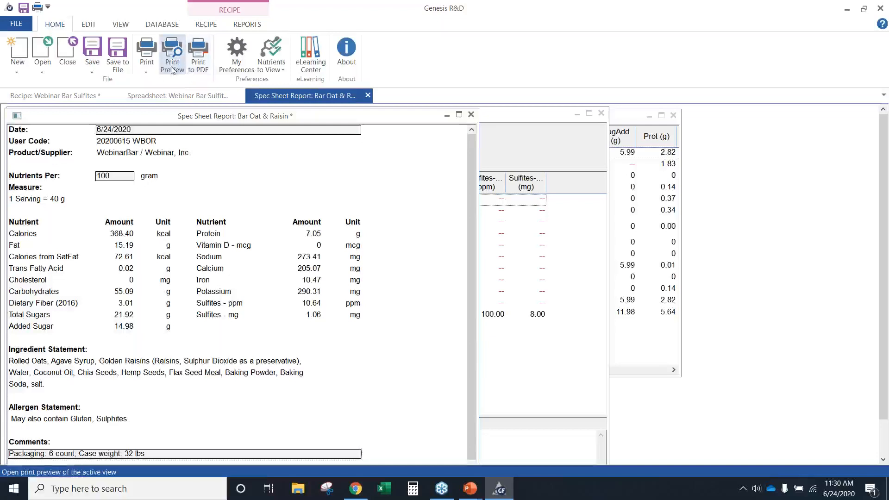
Step: Examine the Spec Sheet report's full print preview, including its header, then close the preview
click(173, 51)
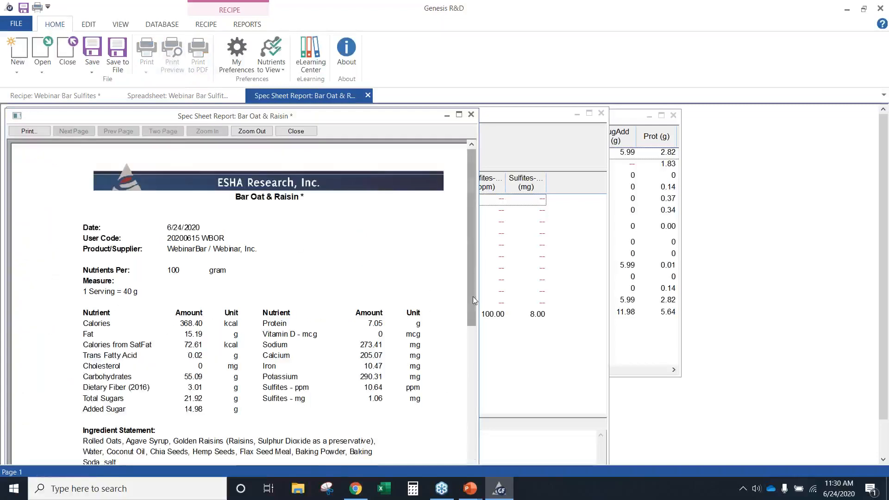
scroll(472, 232, down, 3)
scroll(471, 255, down, 1)
scroll(472, 255, up, 5)
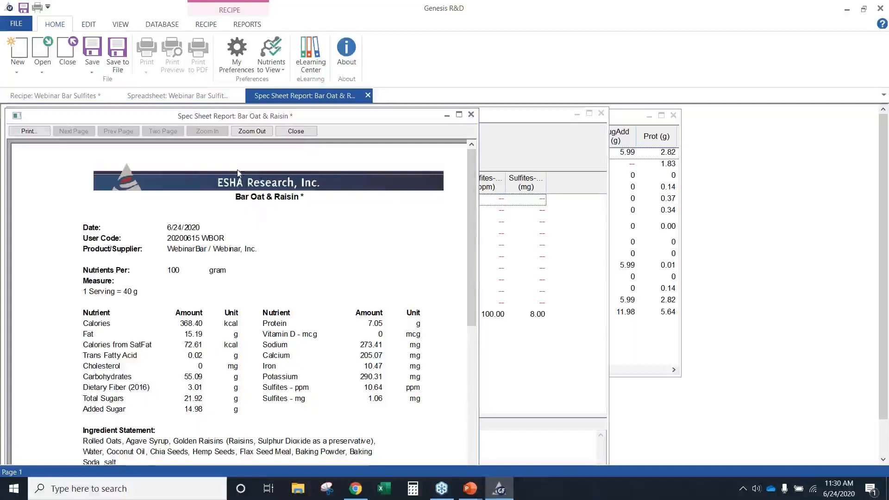
click(297, 131)
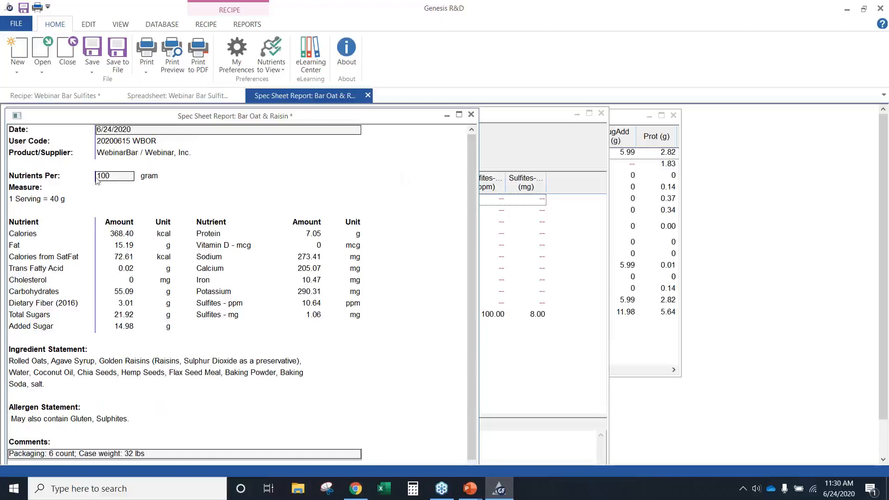
Step: Set the Spec Sheet report's Nutrients Per amount to 40 grams
click(114, 176)
text(40)
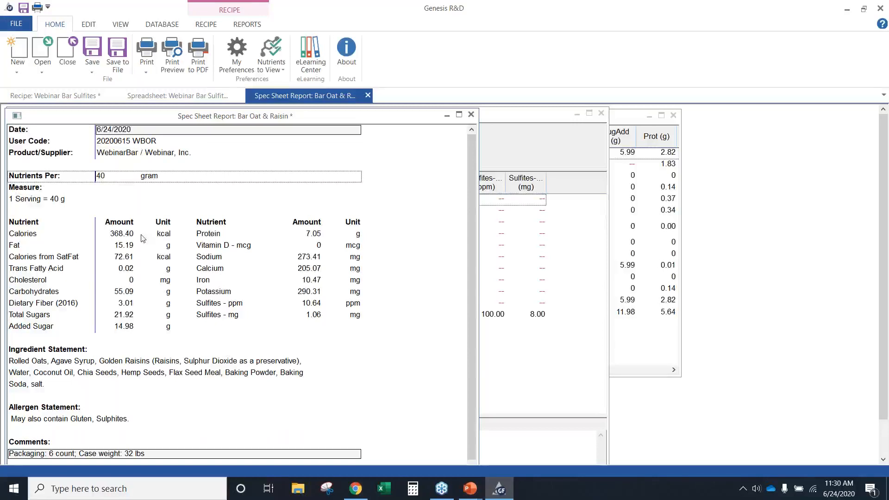
key(Return)
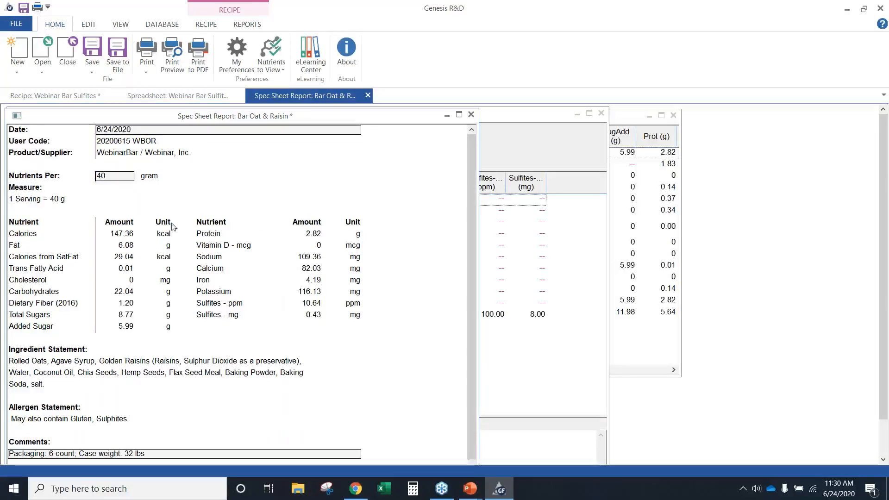
Step: Set the Spec Sheet report's Nutrients Per amount back to 100 grams
double_click(118, 179)
text(1)
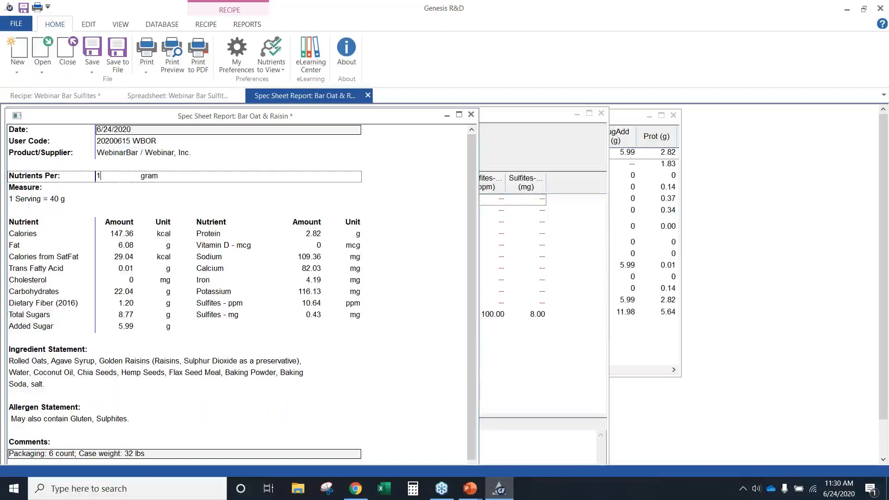
text(00)
key(Return)
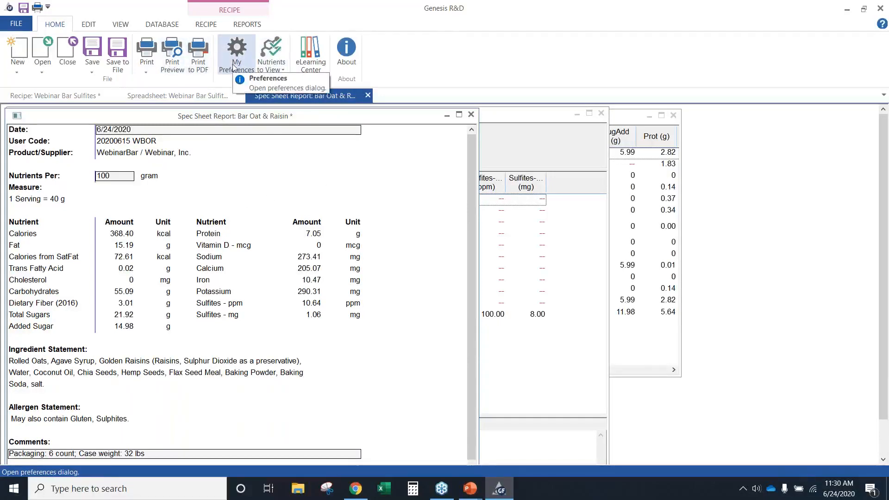
Step: Preview the Spec Sheet printout and choose the BeautLogo image as the header image in the report preferences
click(173, 65)
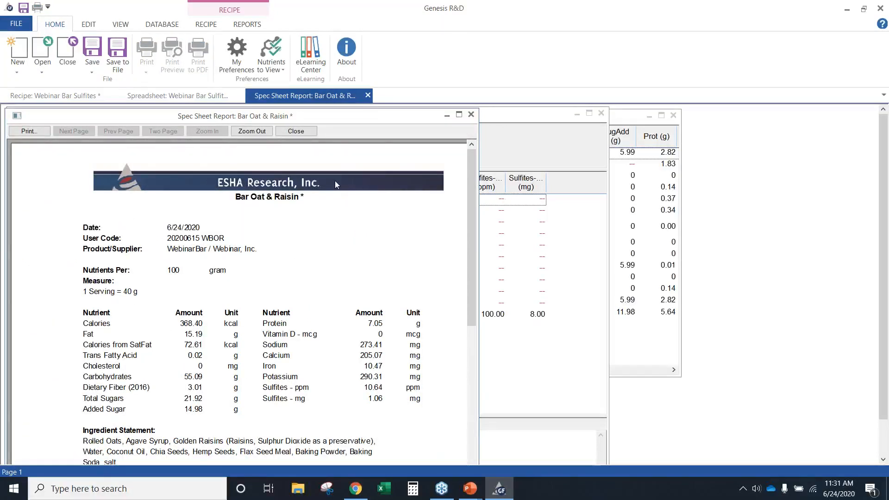
click(237, 73)
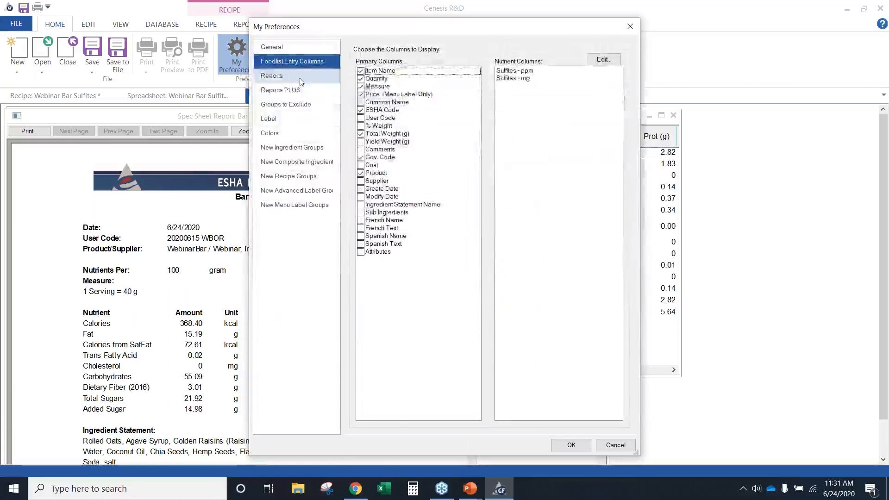
click(300, 80)
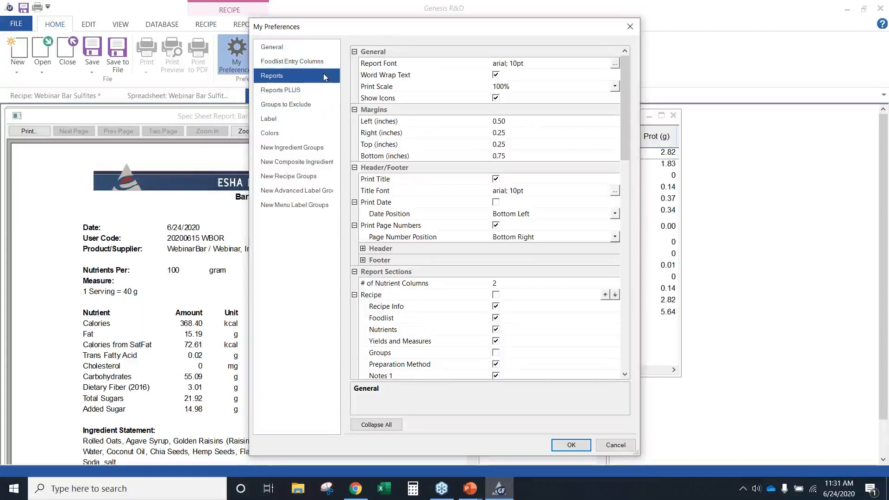
click(363, 249)
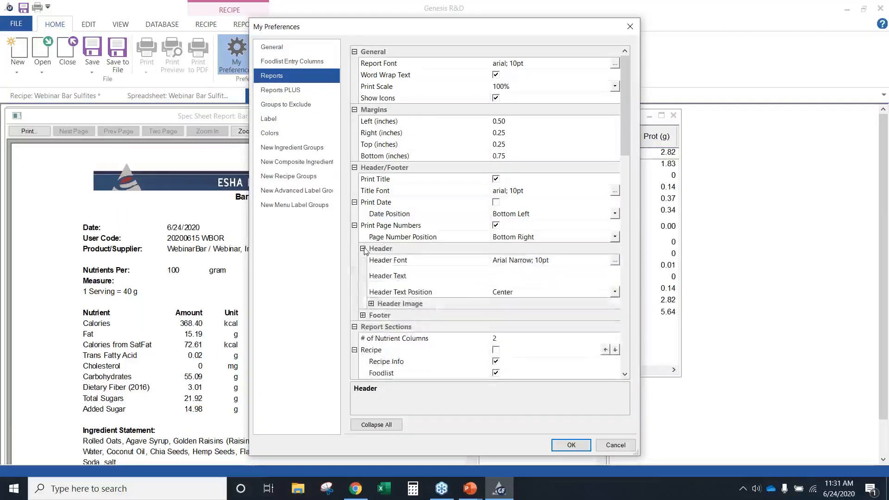
click(371, 304)
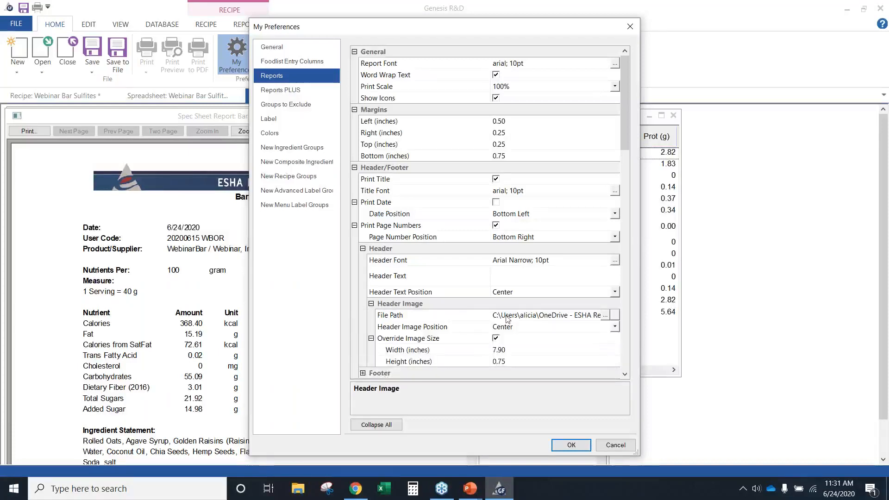
click(606, 315)
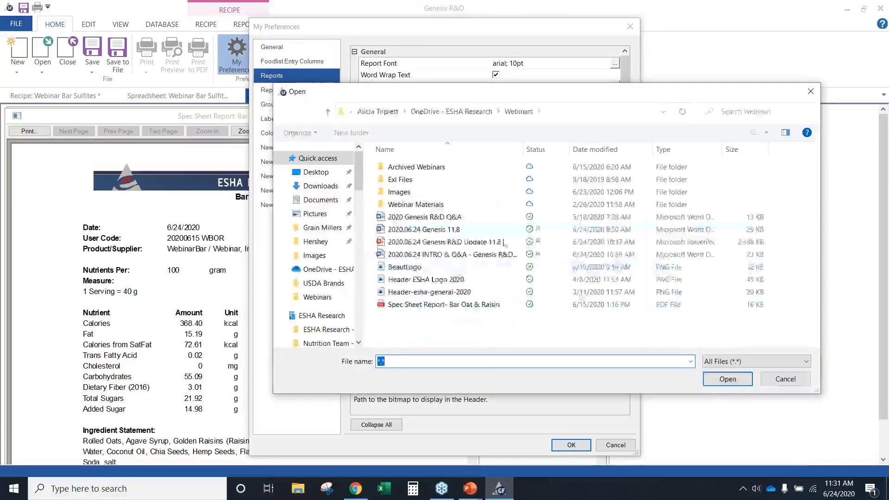
click(413, 268)
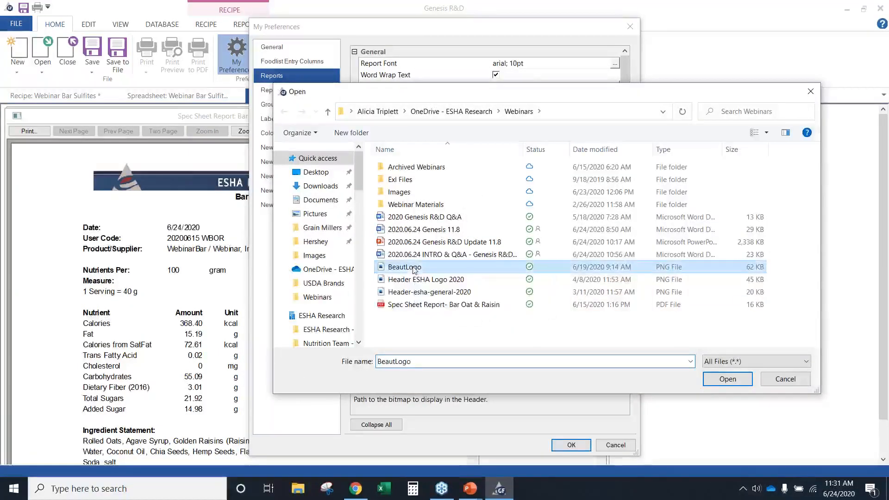
click(727, 379)
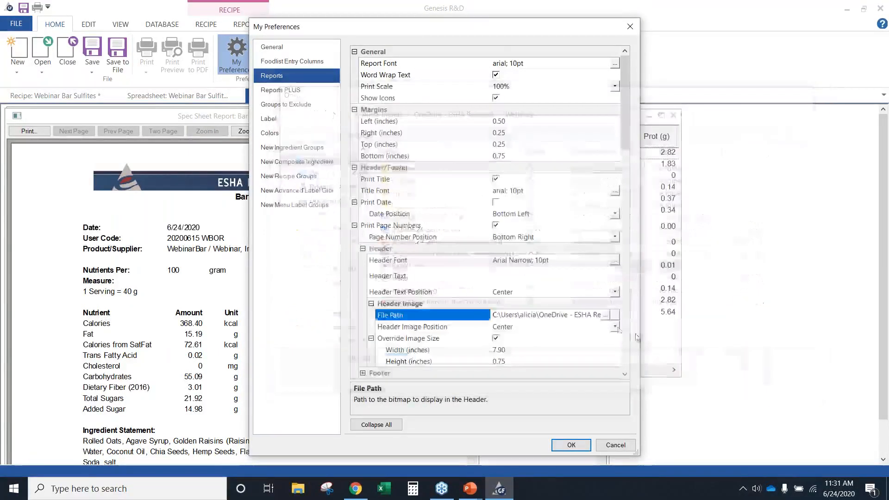
Step: Set the header image's override height to 2.25 inches and apply the report preferences
scroll(619, 329, down, 1)
click(510, 326)
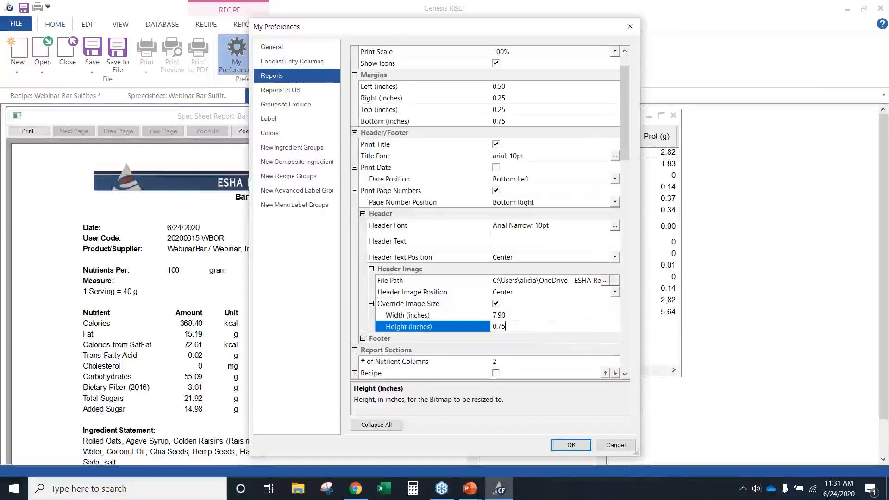
key(BackSpace)
key(BackSpace)
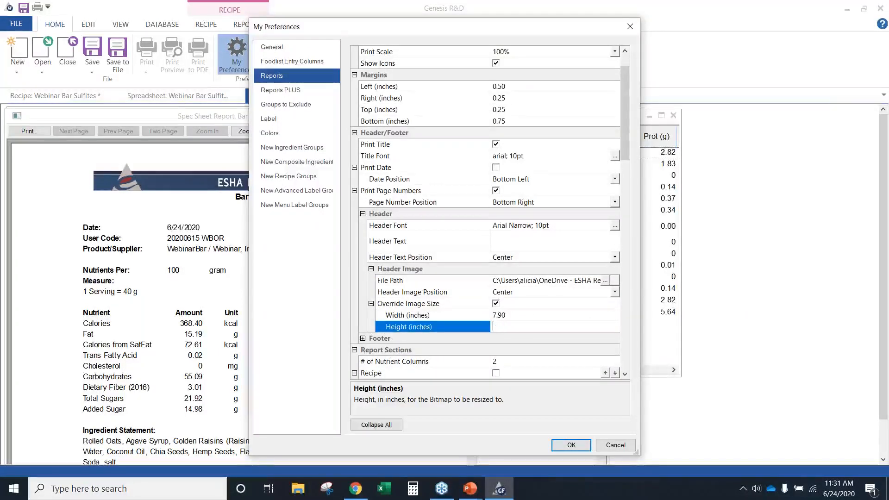
text(2.25)
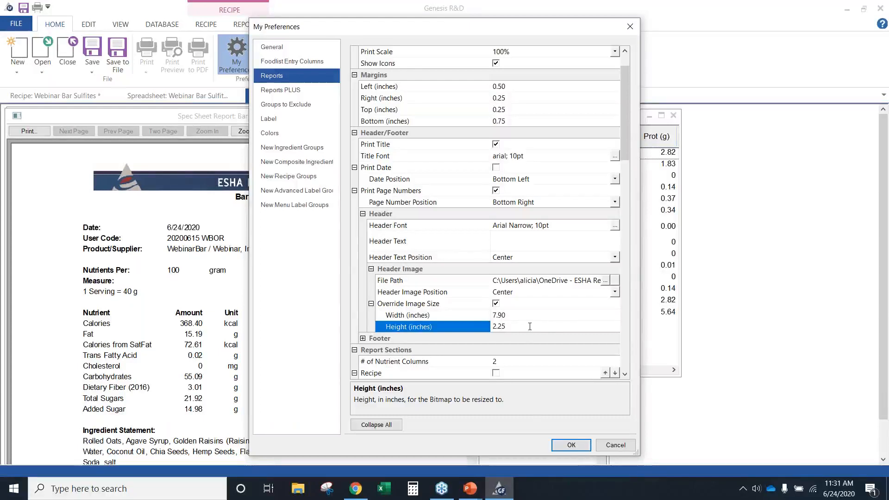
click(566, 445)
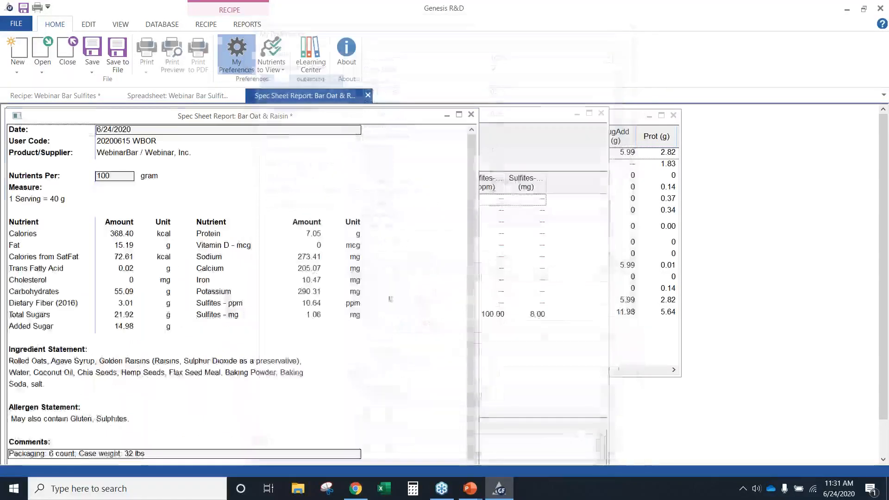
Step: Check the new header in the Spec Sheet report's print preview, then close the preview, the report and the recipe spreadsheet
click(173, 54)
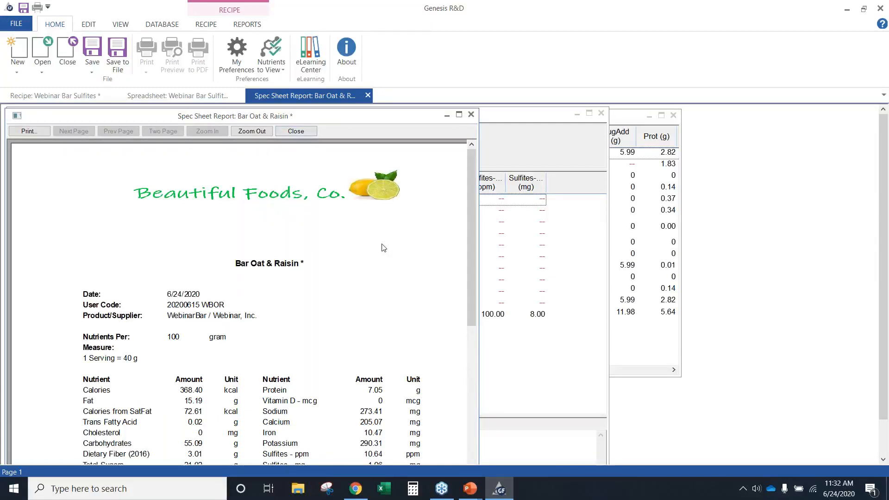
click(296, 131)
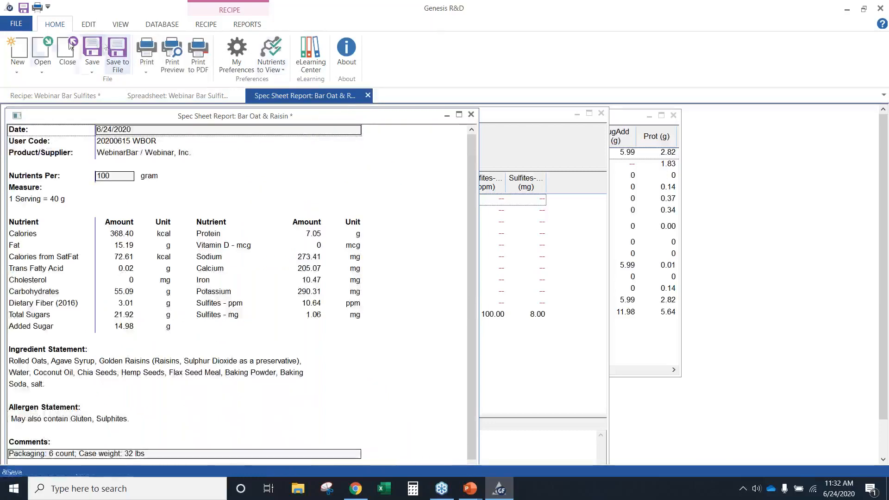
click(368, 97)
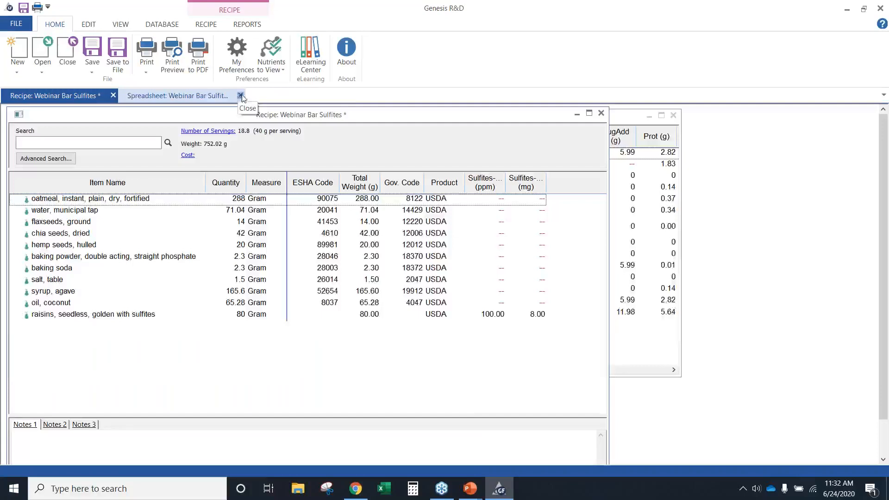
click(240, 95)
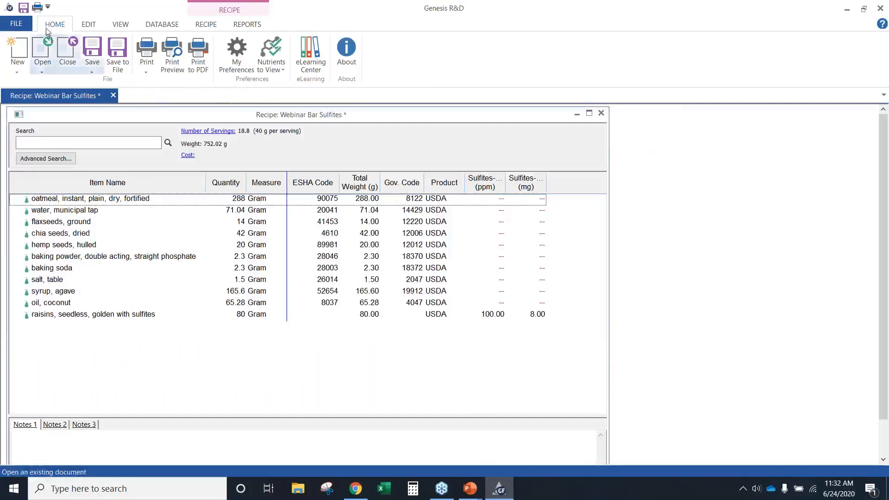
Step: Search the ingredients for apricot and open the dried apricot sulfured with sulfur dioxide
click(46, 62)
click(65, 82)
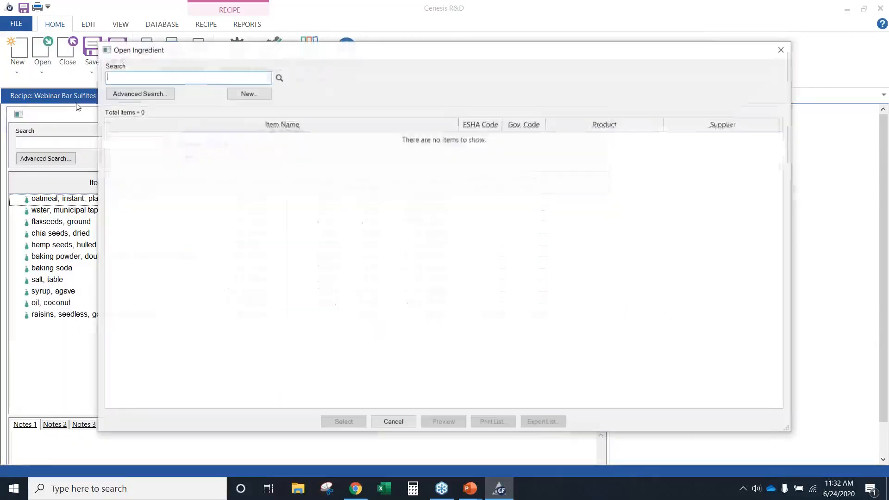
text(apricot)
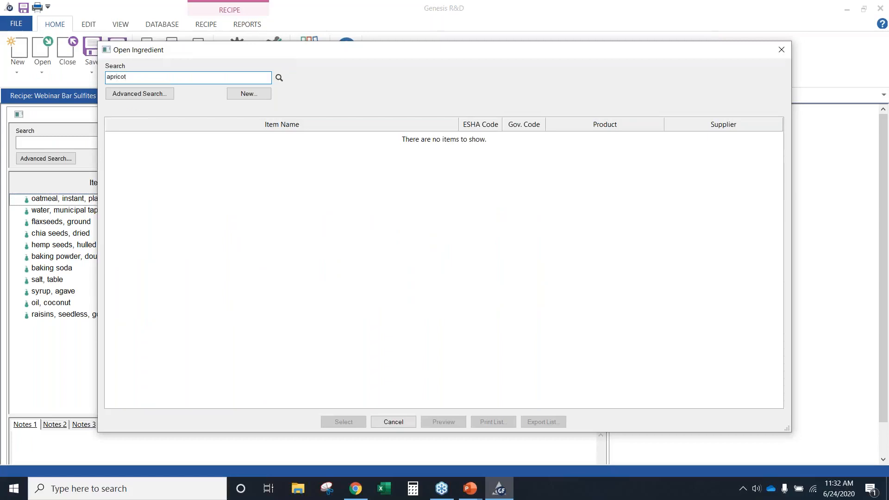
key(Return)
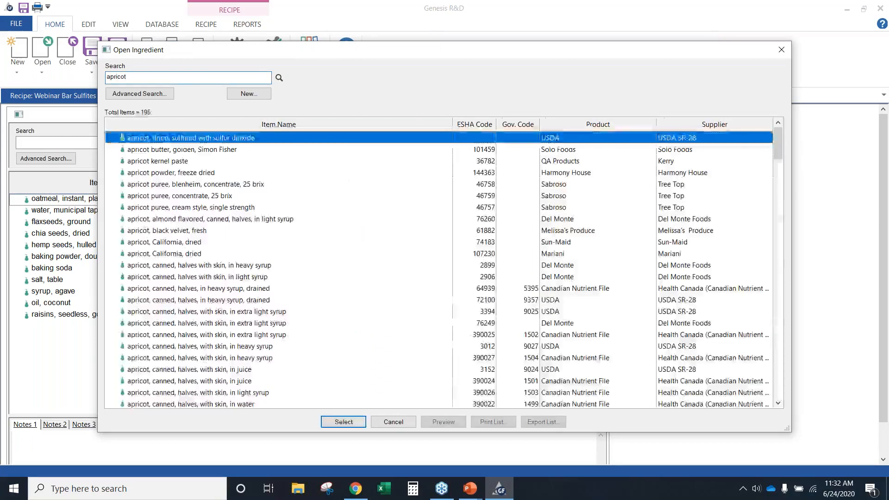
double_click(240, 139)
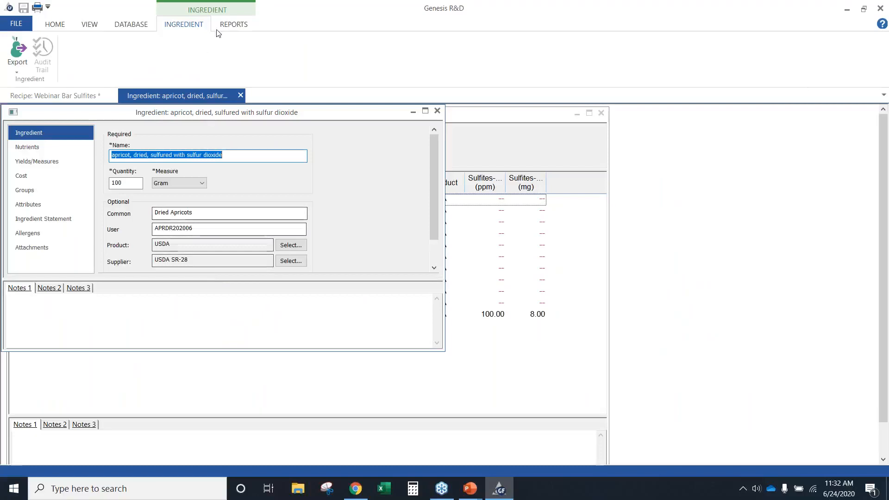
Step: Generate the dried apricot ingredient's Spec Sheet report, then return to the Webinar Bar Sulfites recipe
click(233, 26)
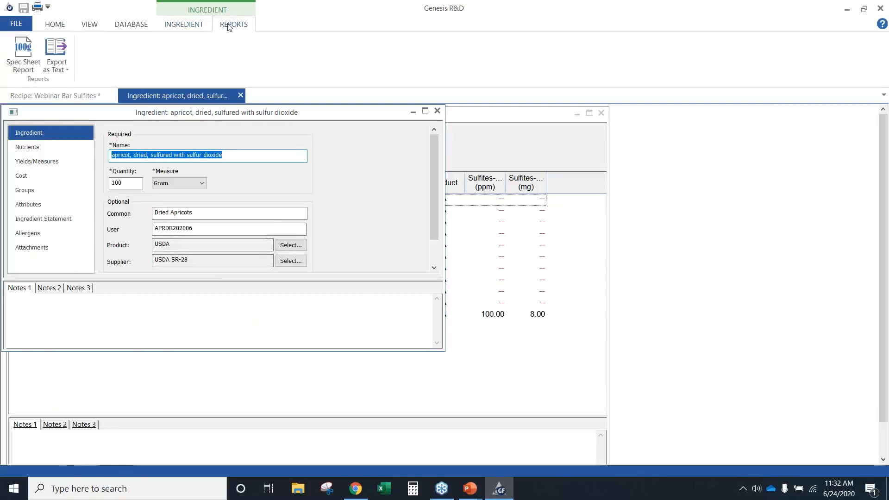
click(23, 55)
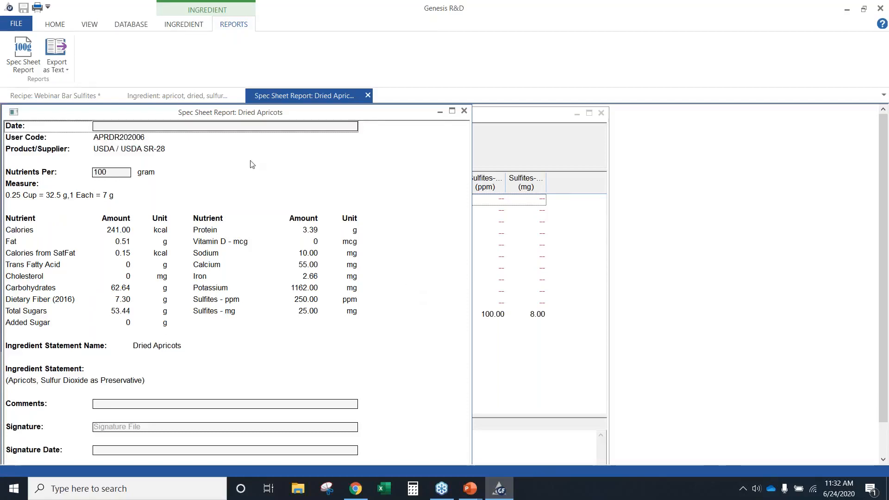
click(135, 130)
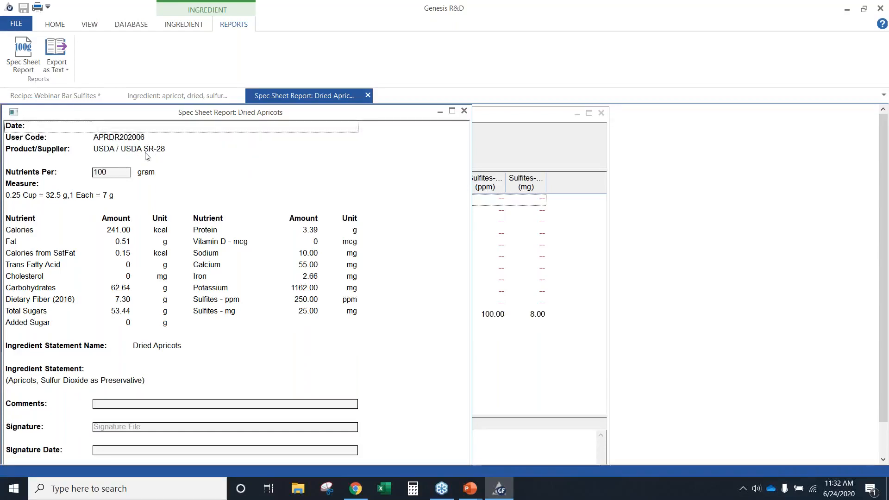
click(67, 96)
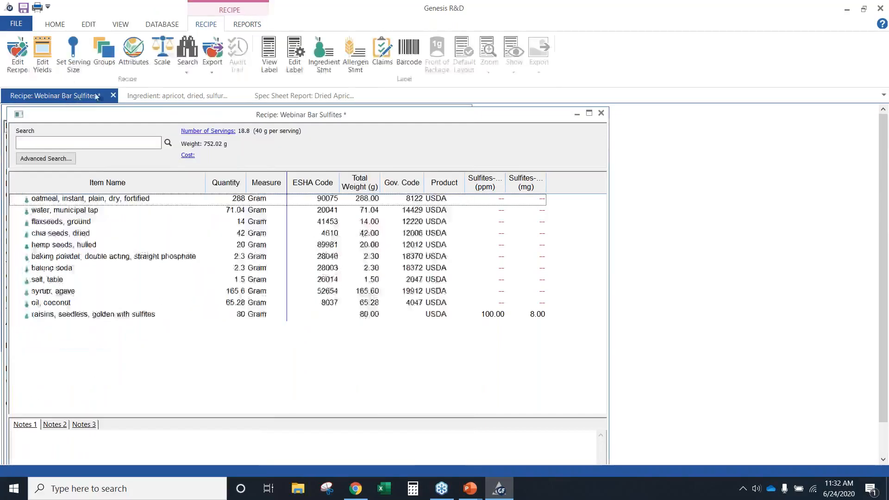
Step: Check the dried apricot ingredient and its Spec Sheet report, opening the report's comments entry and cancelling it
click(176, 95)
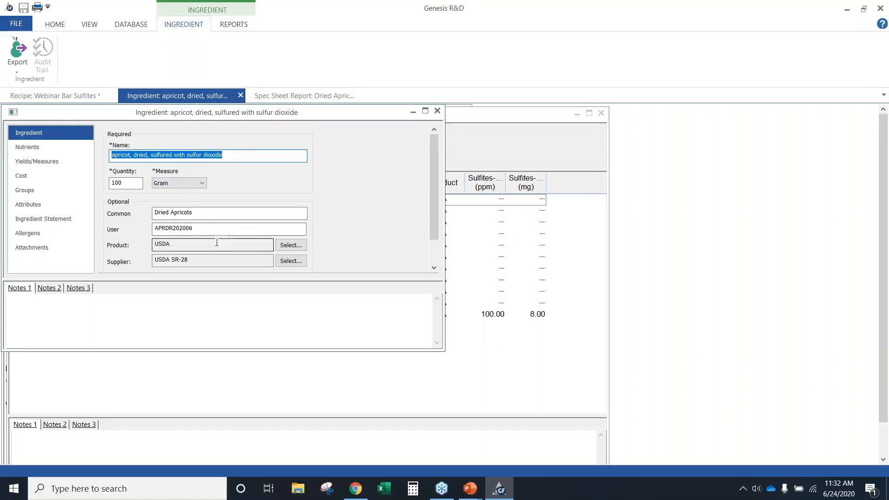
click(275, 97)
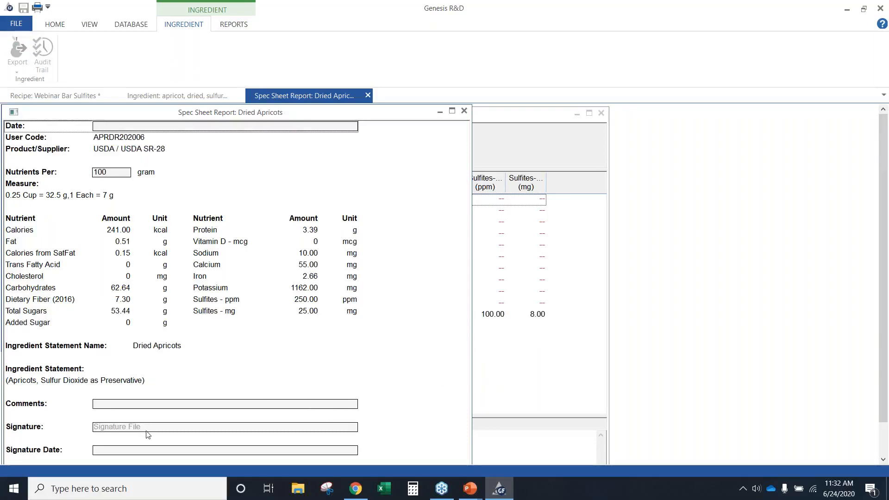
click(145, 405)
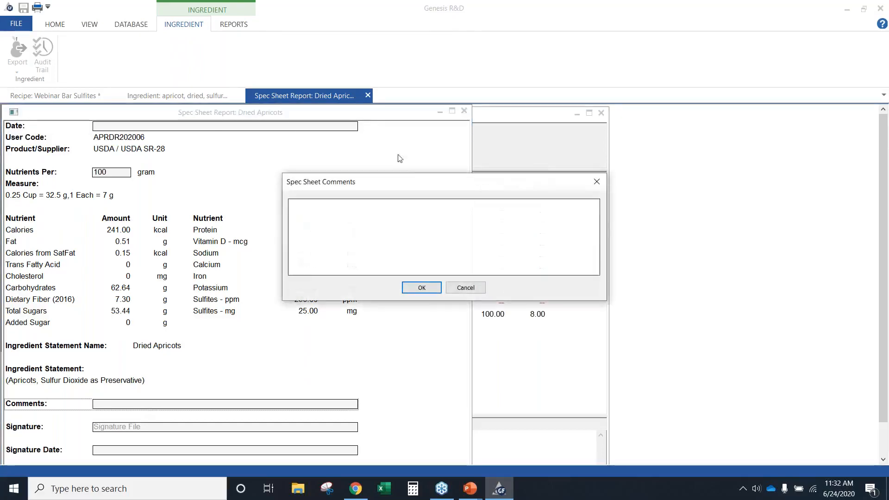
click(463, 287)
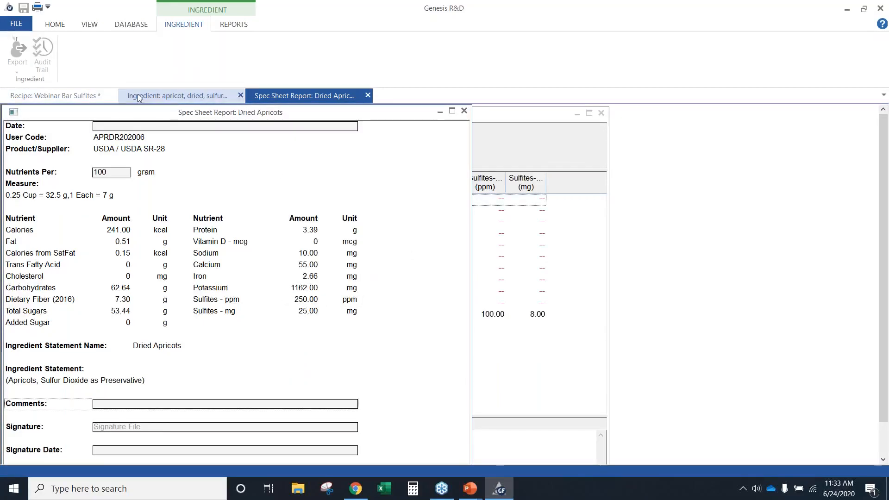
Step: Review the Dried Apricots Spec Sheet report and its header in print preview, then close the preview
click(72, 29)
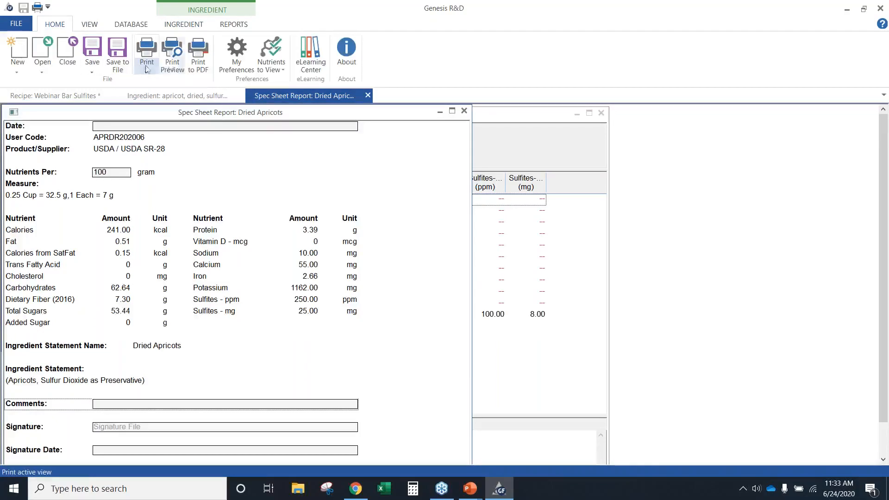
click(171, 66)
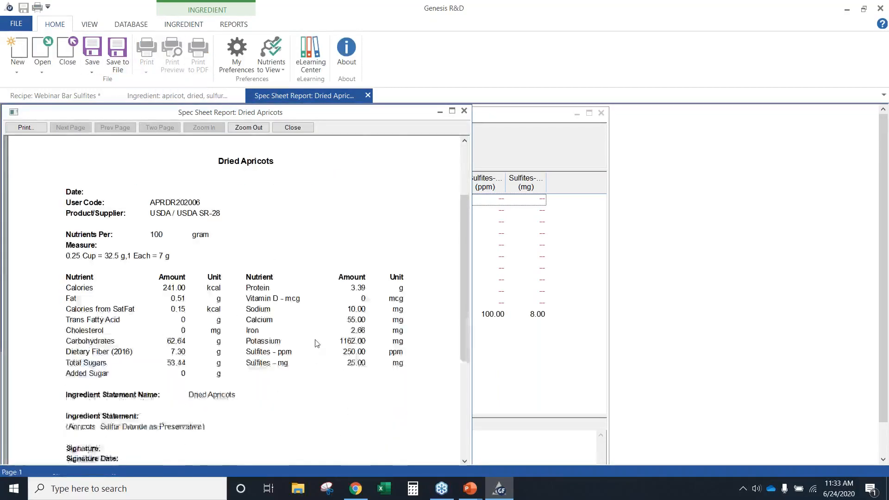
scroll(316, 344, down, 2)
scroll(316, 344, up, 3)
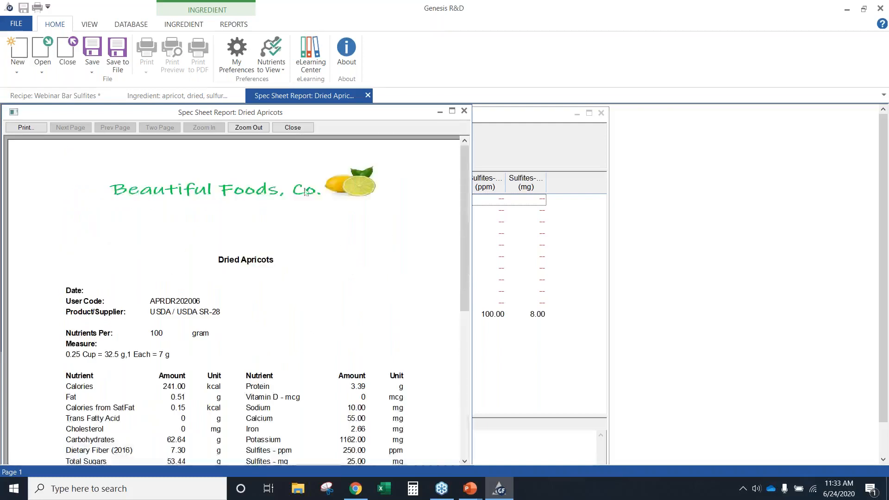
click(292, 130)
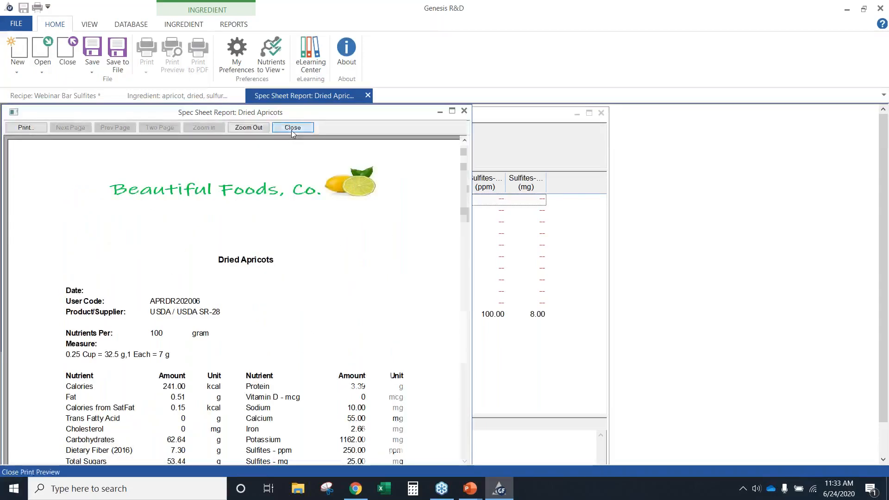
Step: Close the Spec Sheet report, the dried apricot ingredient and the Webinar Bar Sulfites recipe, saving the recipe's changes
click(463, 111)
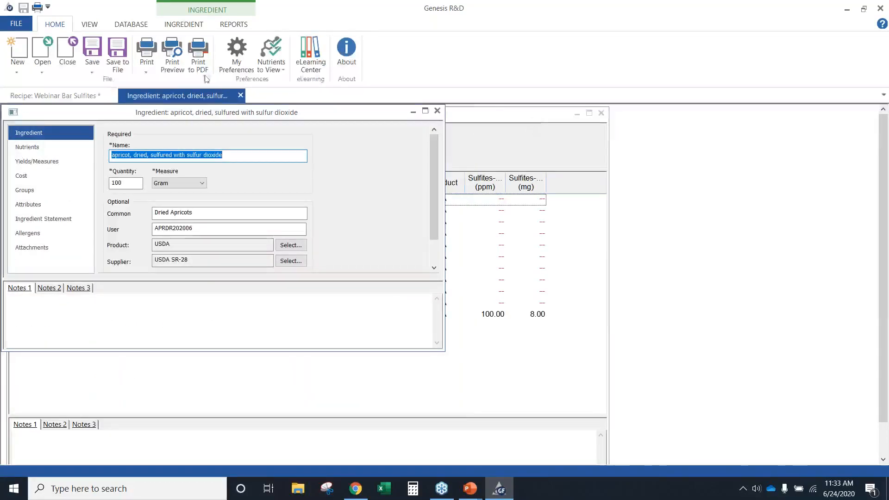
click(465, 117)
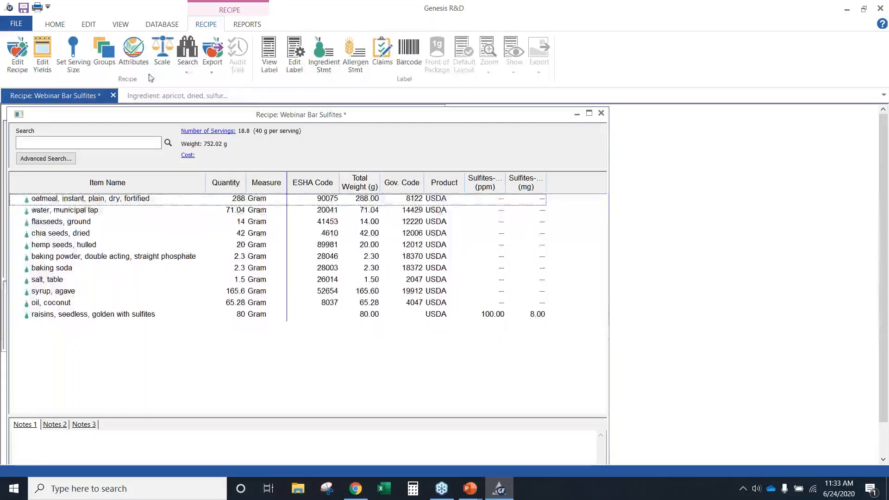
click(241, 96)
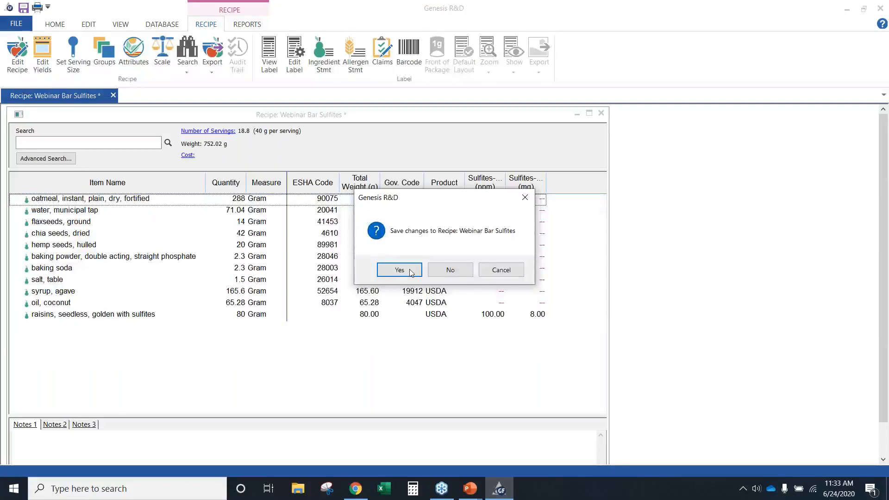
click(410, 268)
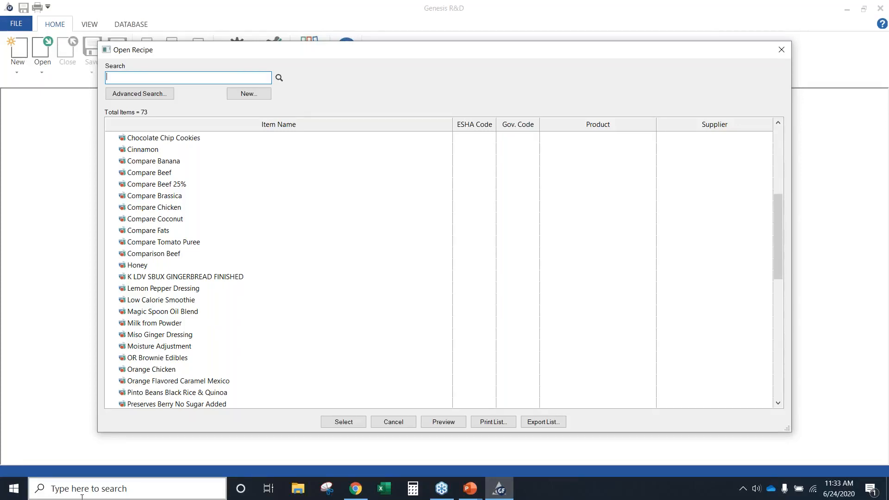
Step: Open the OR Brownie Edibles recipe and view its label
double_click(173, 358)
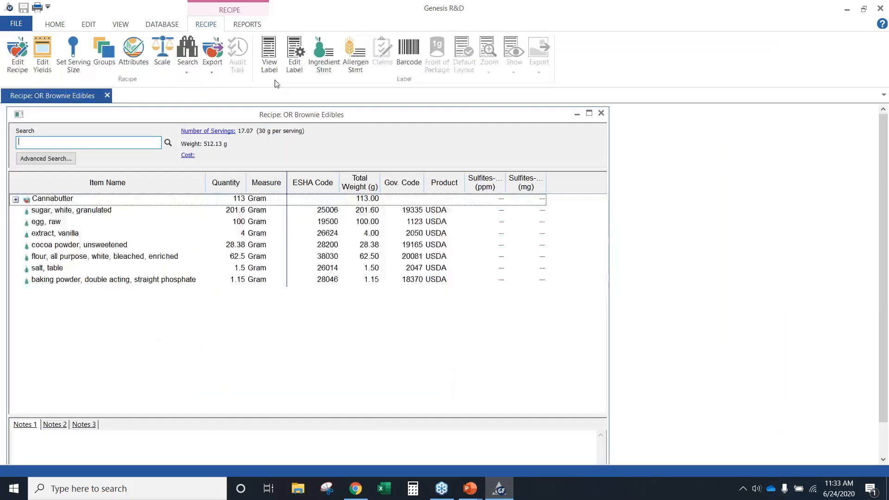
click(269, 54)
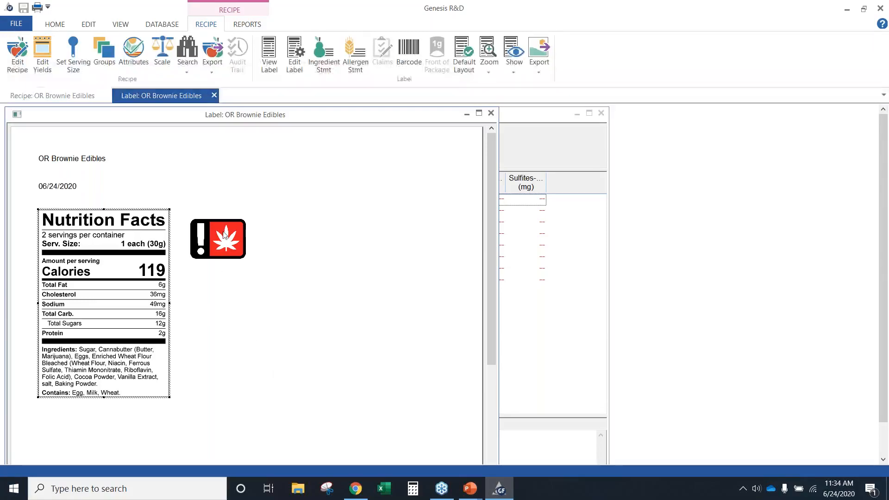
click(326, 66)
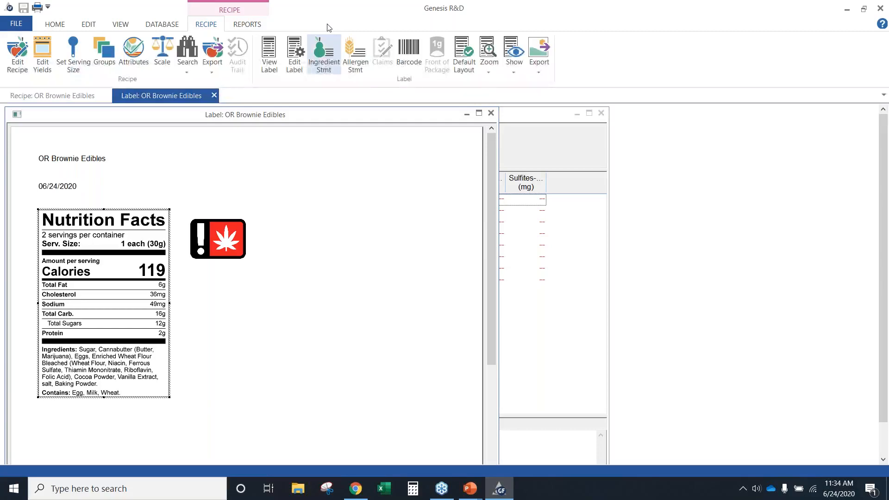
Step: Try the Medical grade cannabinoid edible statement in the label's Cannabis Nutrition Facts settings, then restore Recreational marijuana edible
click(296, 60)
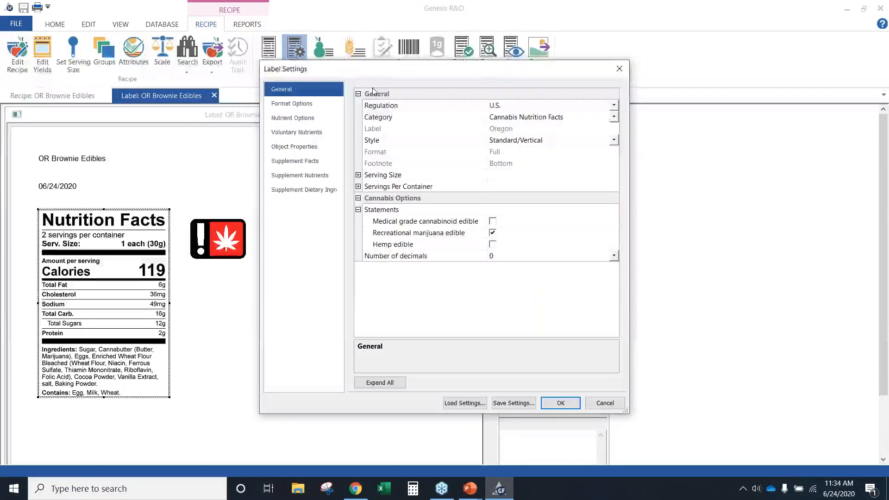
click(606, 114)
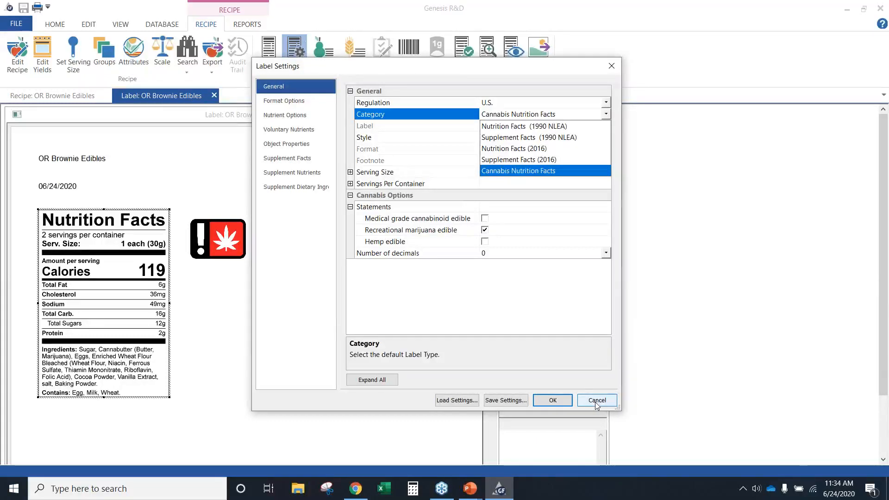
click(486, 221)
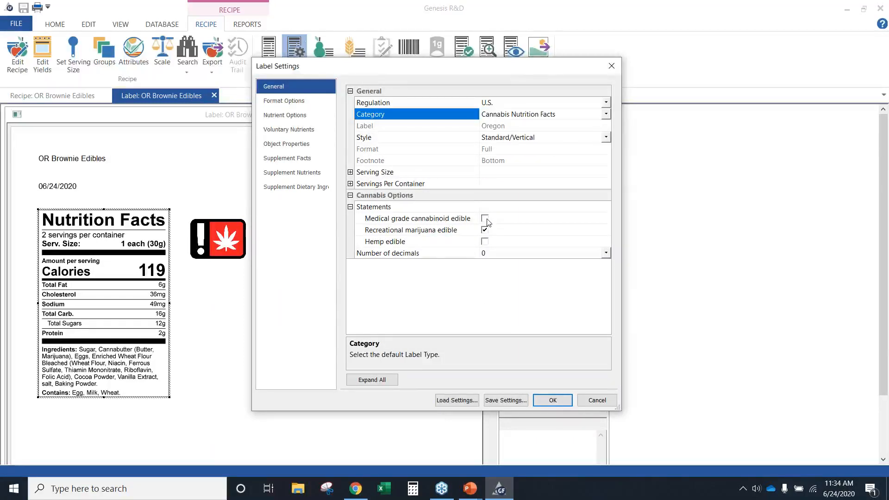
click(486, 220)
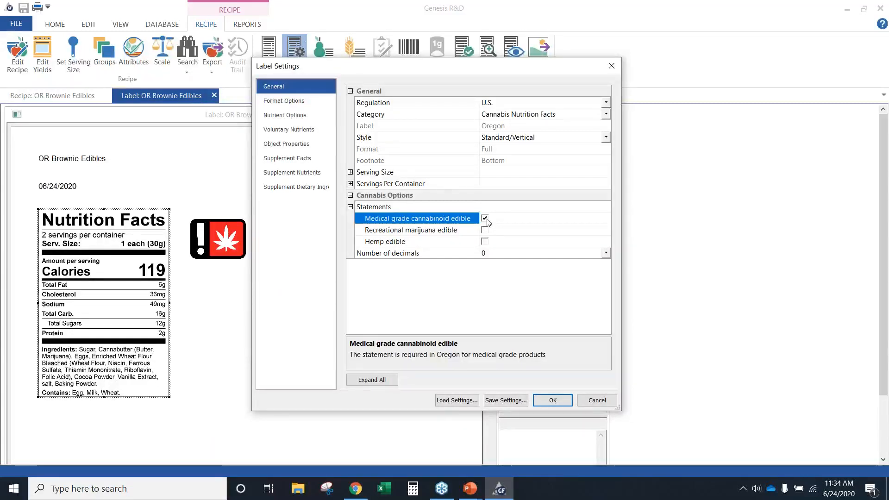
key(Return)
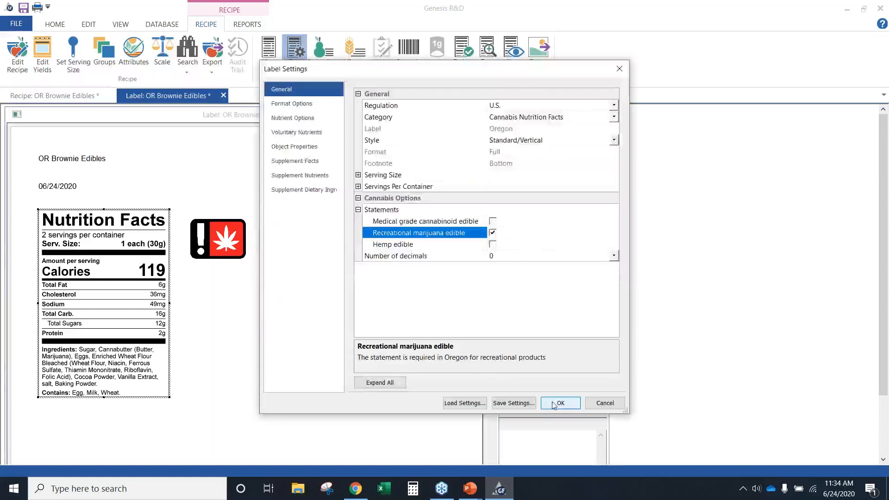
click(555, 403)
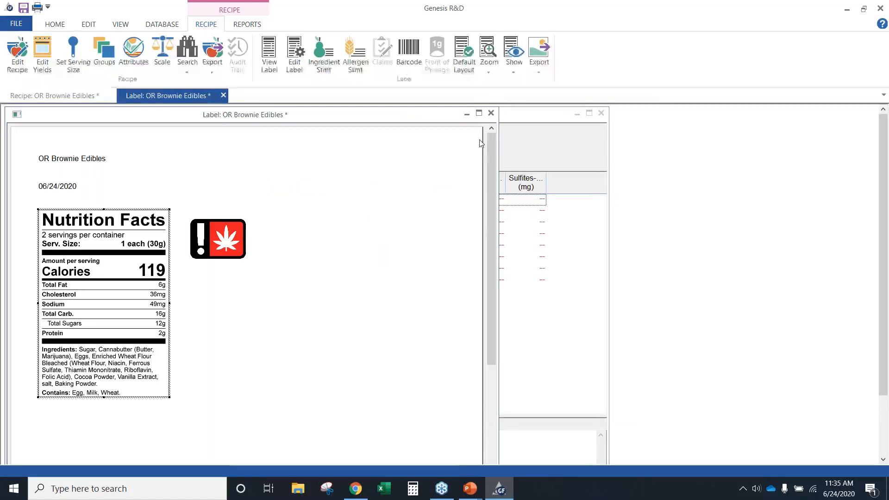
Step: Close the OR Brownie Edibles label and recipe without saving the changes
click(491, 113)
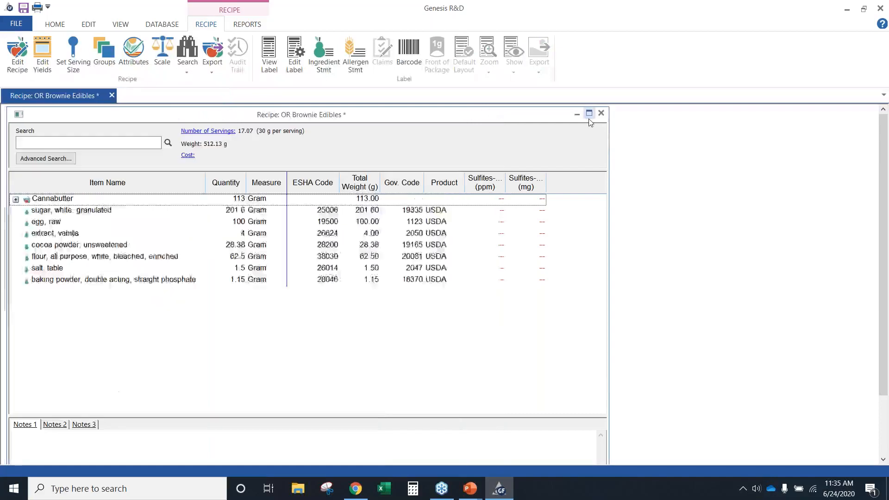
click(601, 113)
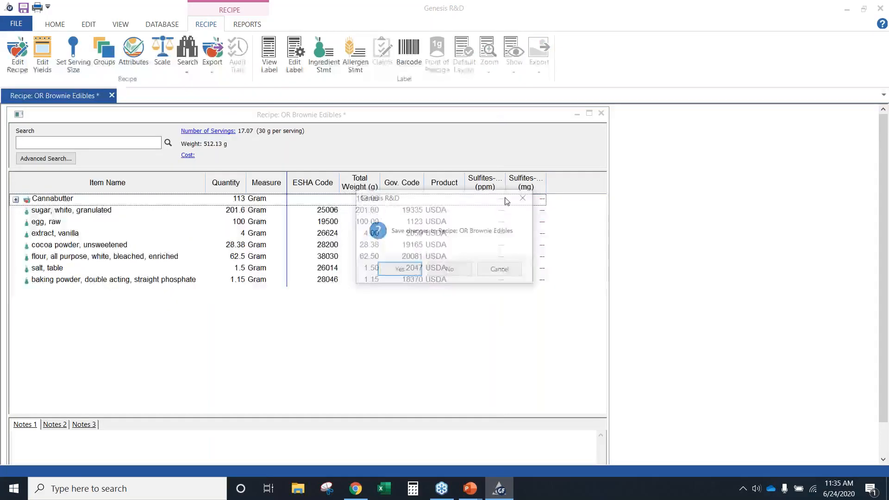
click(448, 269)
key(alt+Tab)
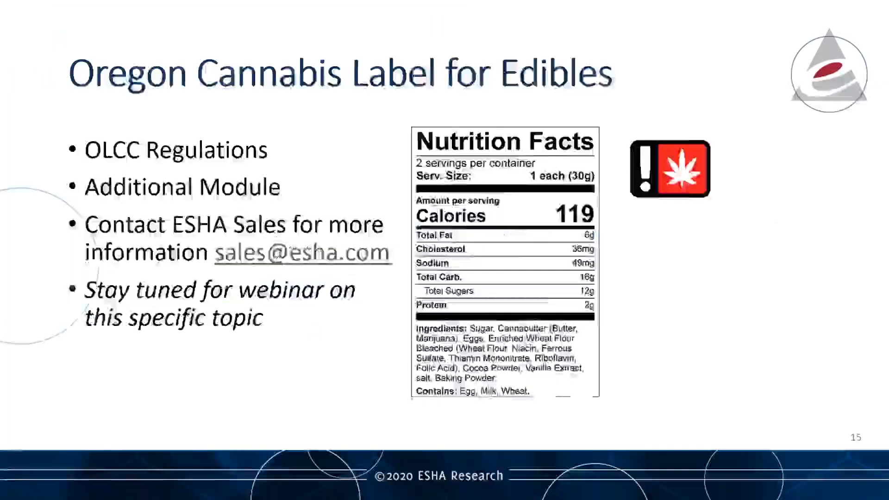
click(81, 397)
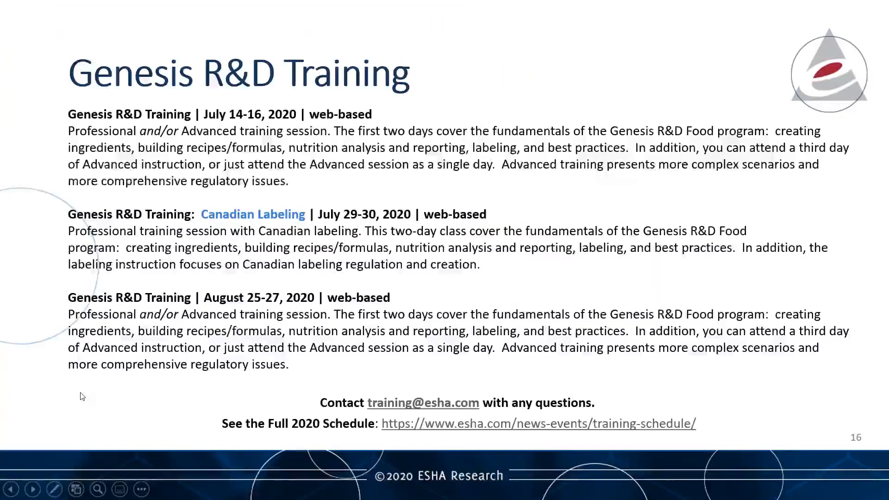
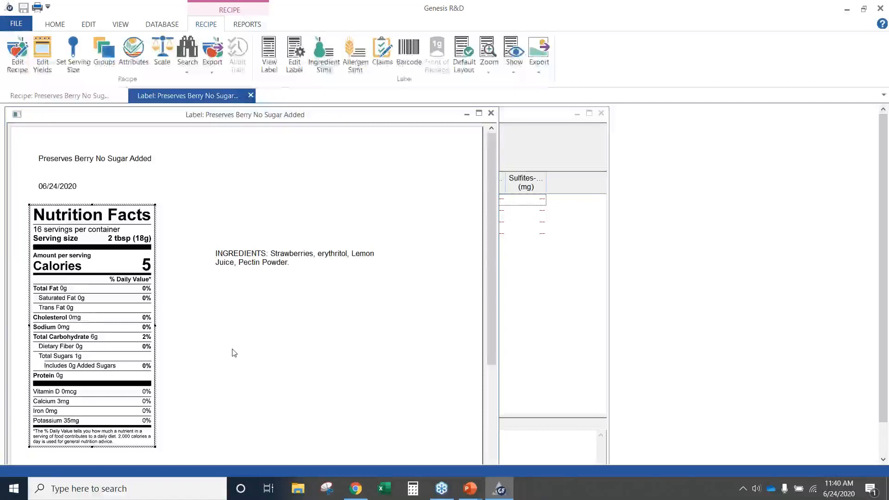
Step: Add Sugar Alcohol as a voluntary nutrient on the Preserves Berry No Sugar Added label
scroll(232, 341, down, 1)
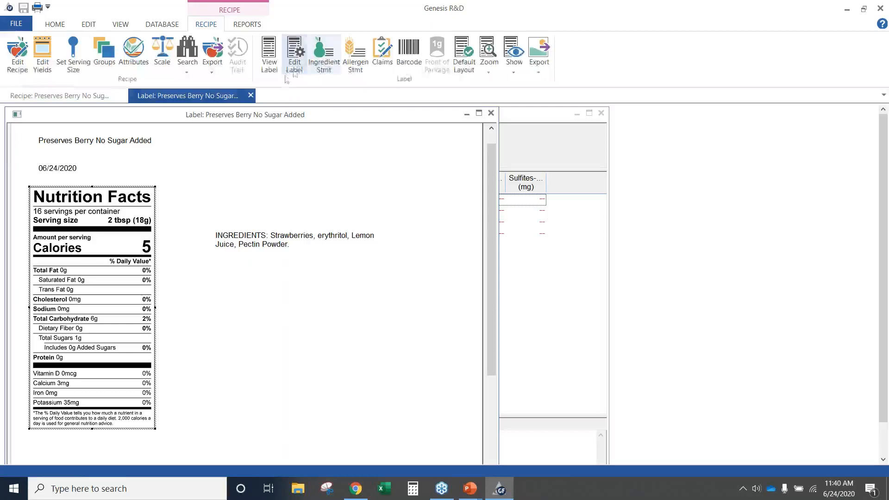
click(295, 63)
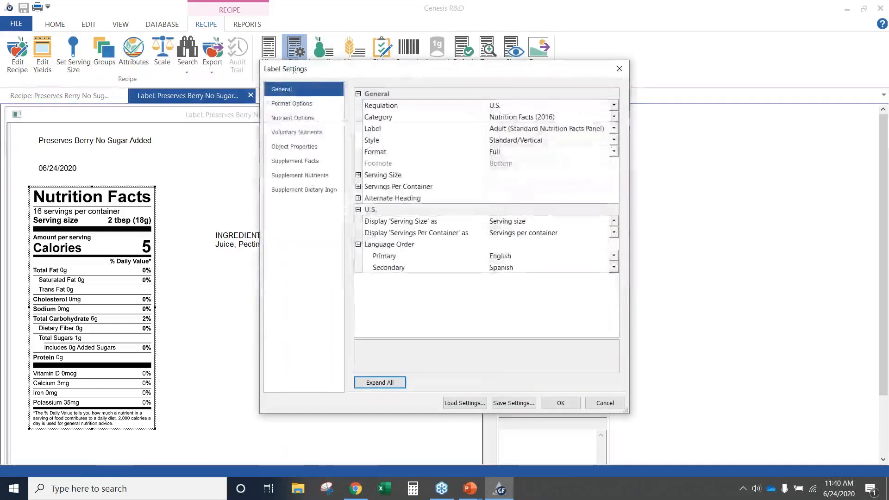
click(296, 132)
scroll(401, 227, down, 2)
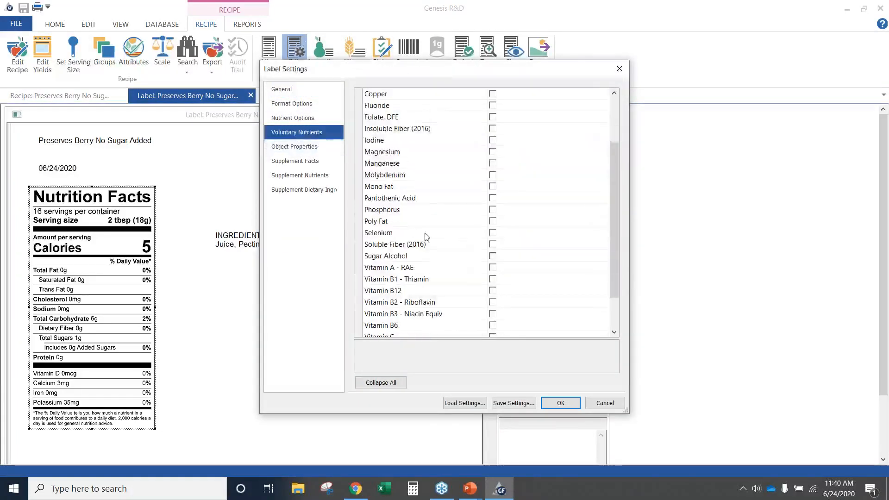
click(492, 256)
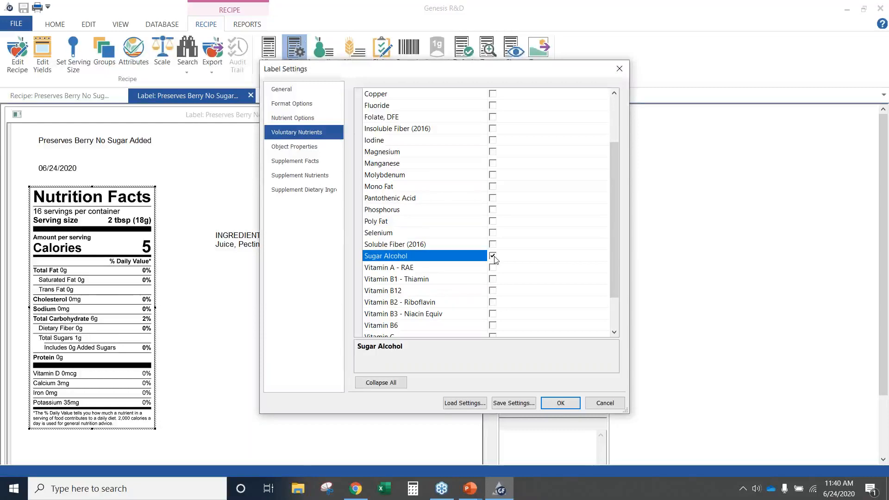
click(560, 403)
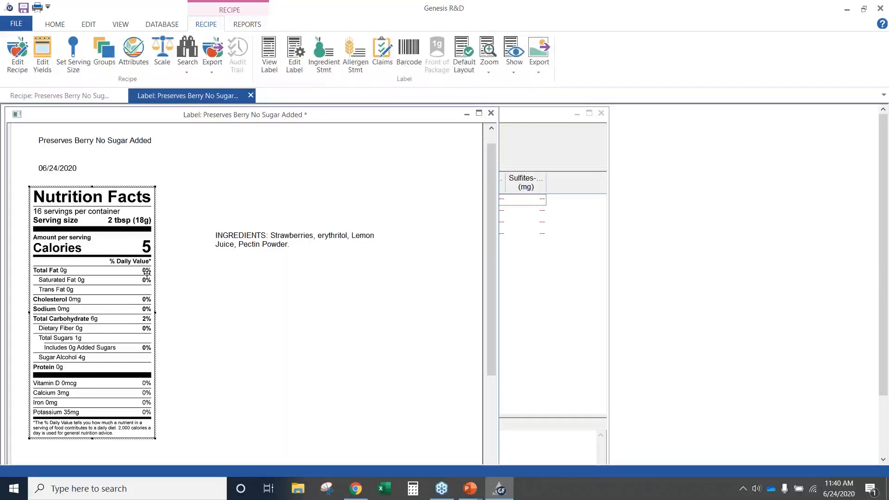
Step: Open the Sugar Alcohol entry in the label's Nutrient Options settings and review its Display as choices
click(293, 69)
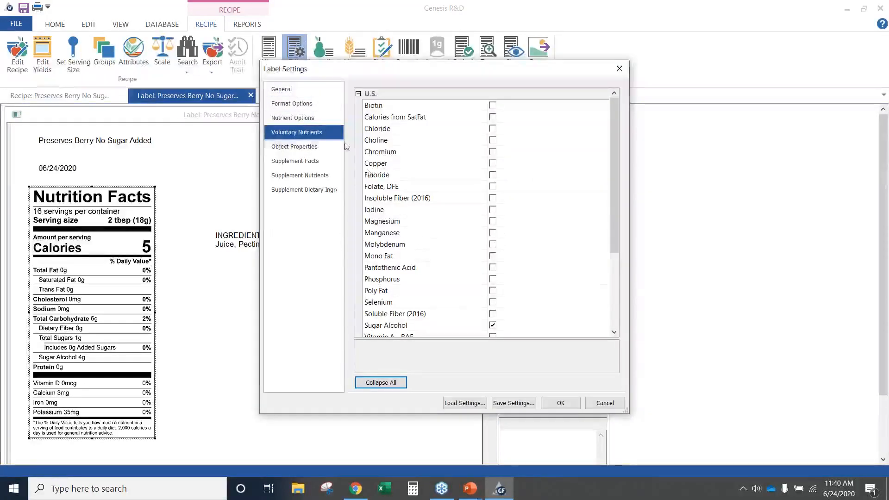
click(311, 119)
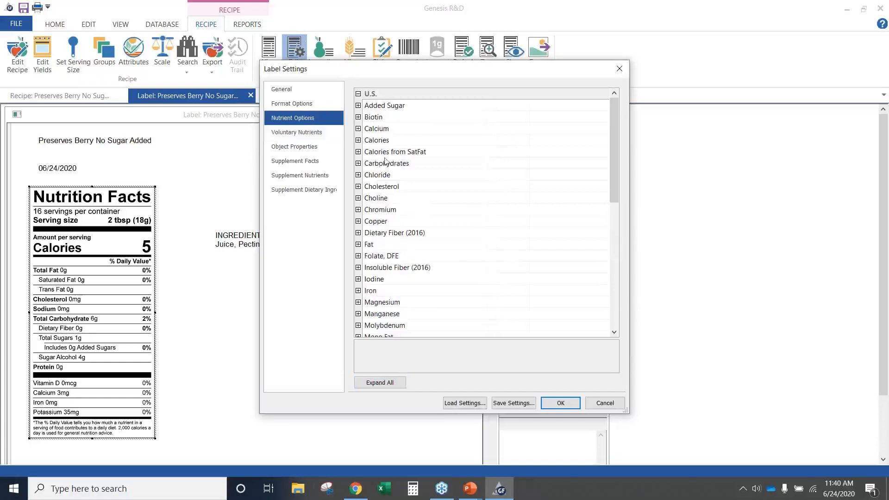
scroll(448, 211, down, 4)
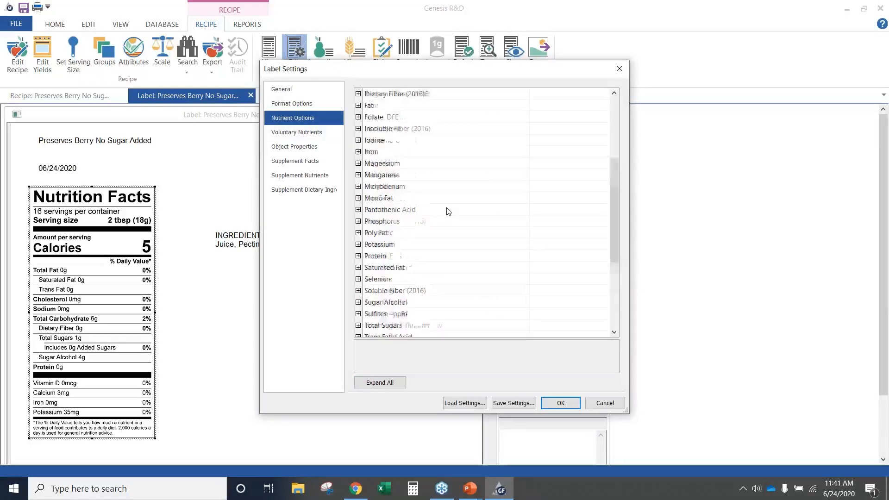
scroll(448, 211, down, 2)
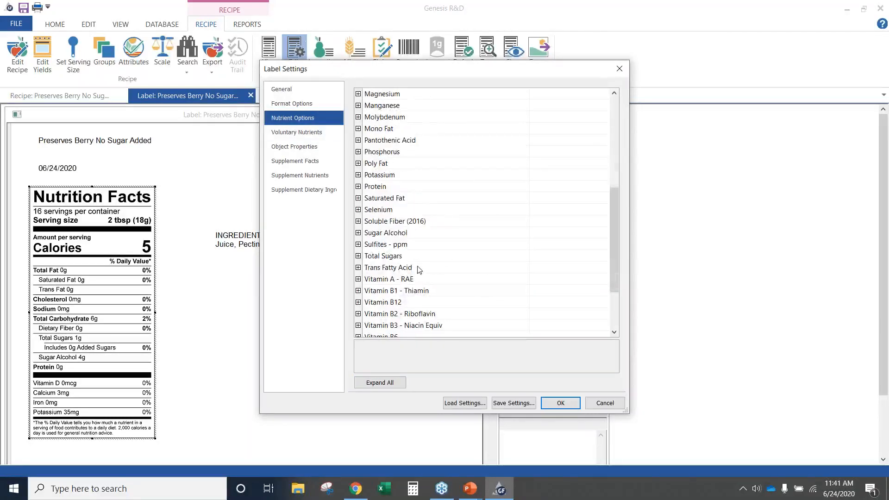
click(359, 233)
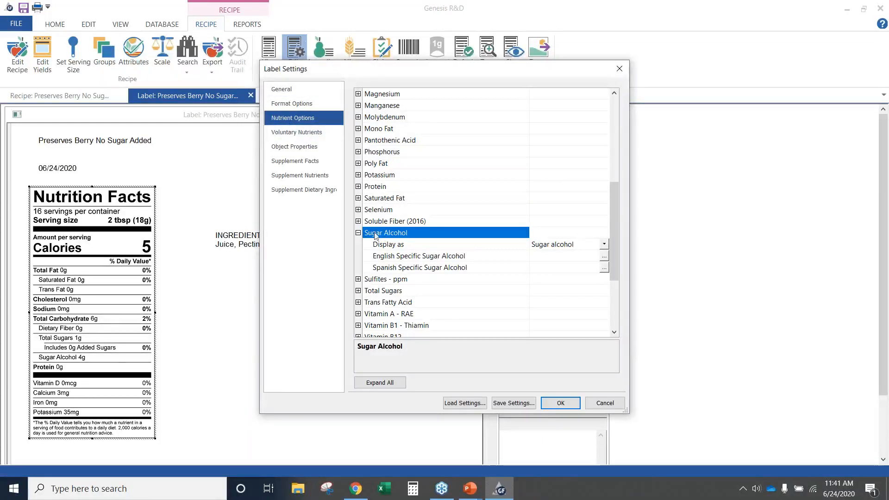
click(496, 256)
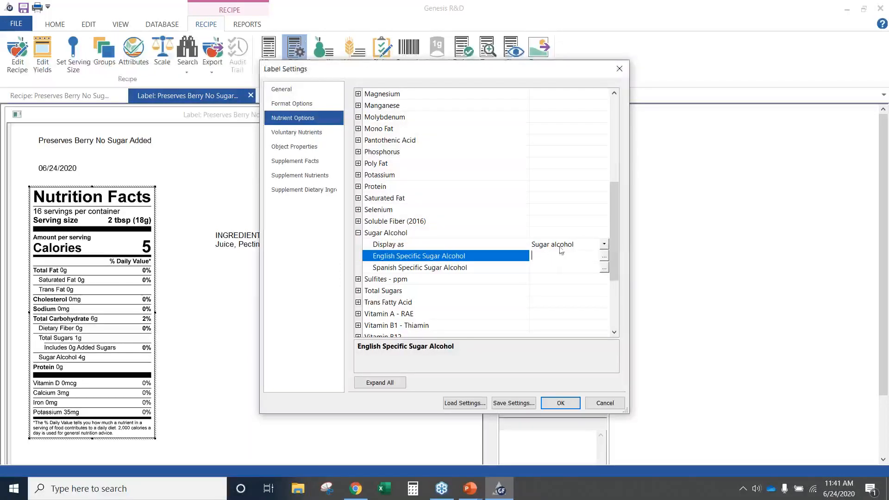
click(606, 244)
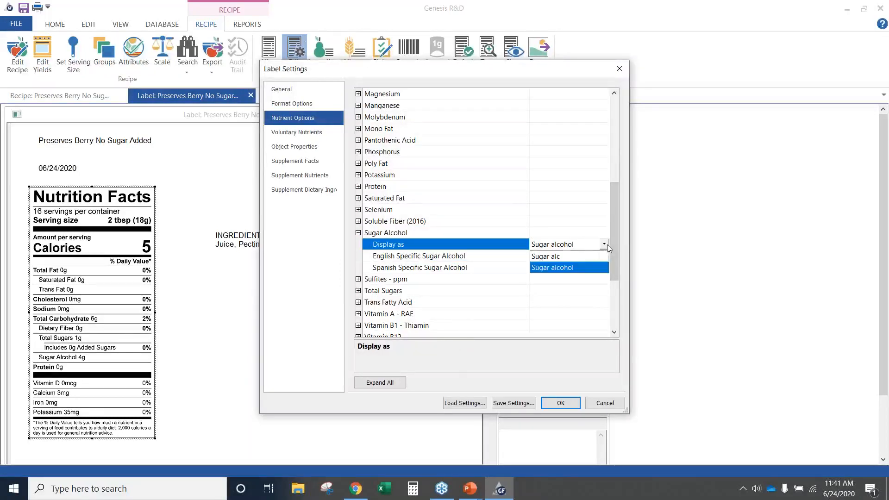
click(579, 249)
Step: Set the English Specific Sugar Alcohol name to Erythritol and apply the label settings
click(552, 251)
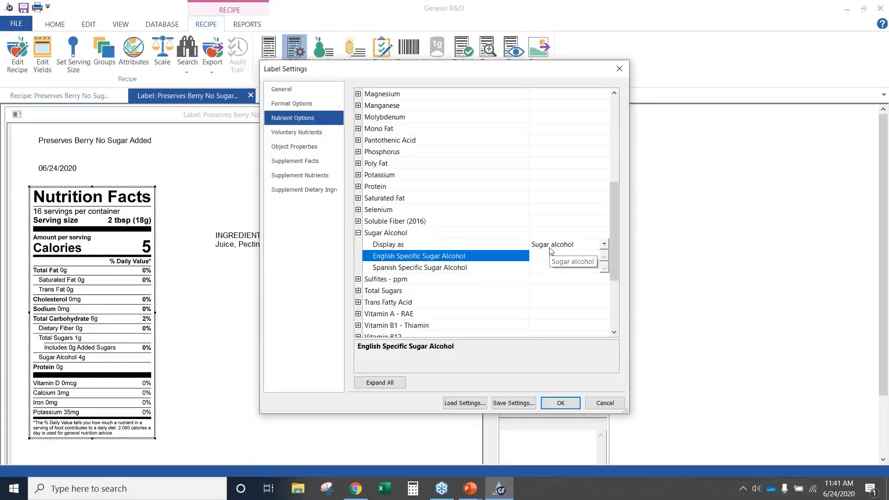
text(Er)
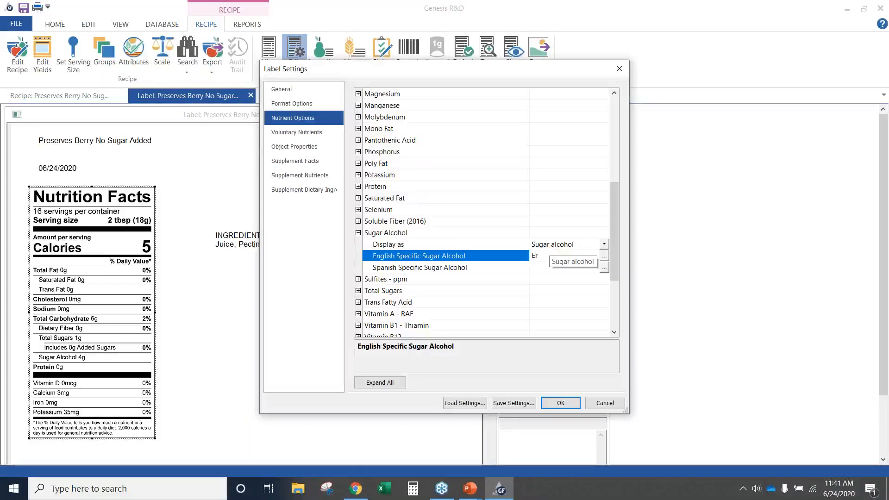
text(ithryt)
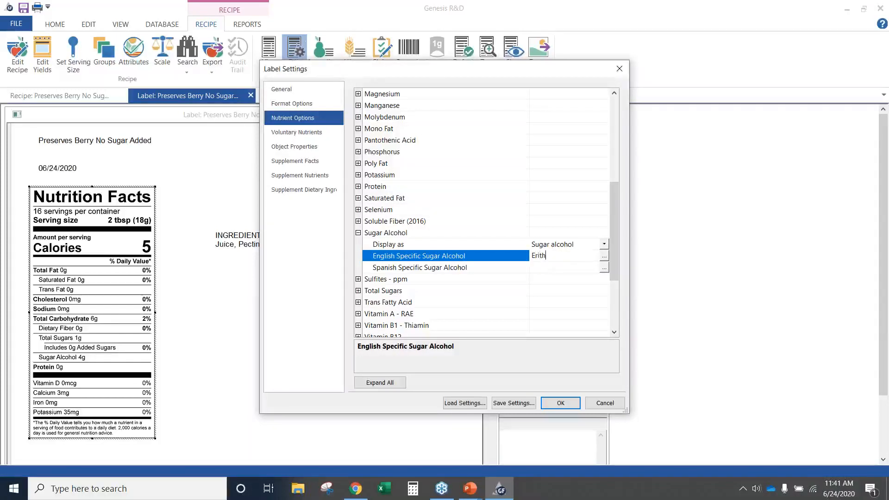
key(BackSpace)
key(BackSpace)
key(BackSpace)
key(BackSpace)
key(BackSpace)
text(ythritol)
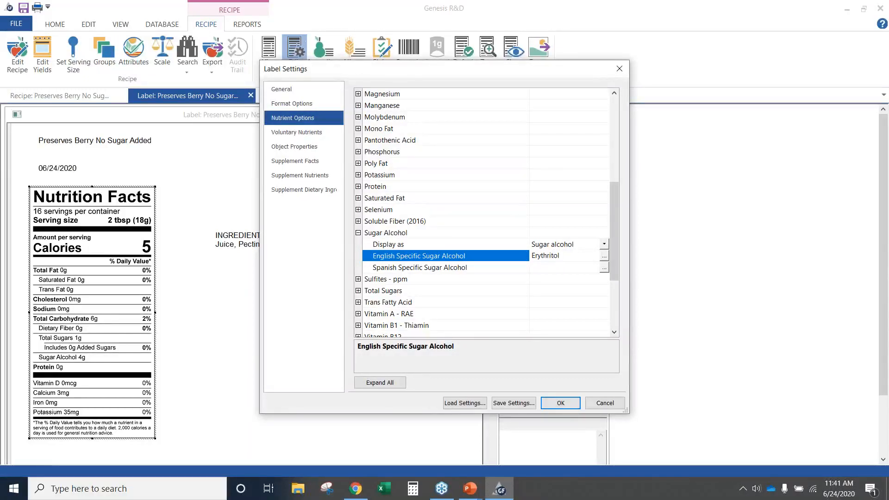
click(551, 402)
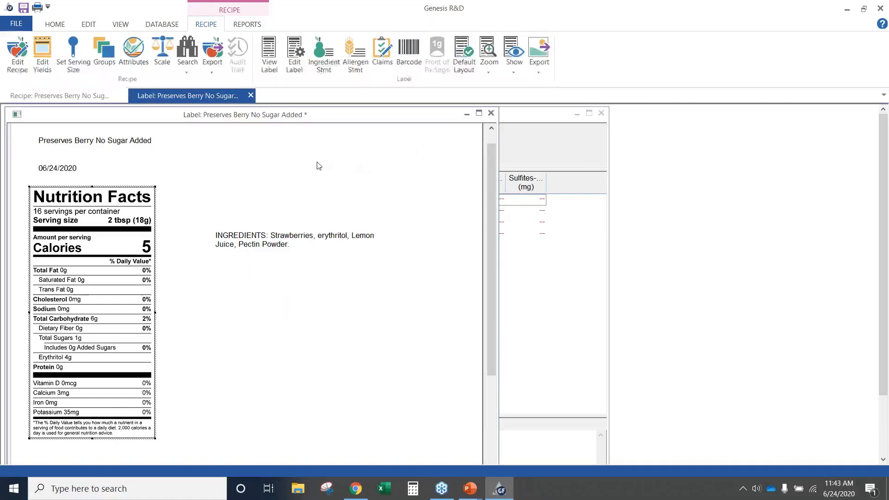
Step: Generate the Spec Sheet report for the Preserves Berry No Sugar Added recipe
click(246, 25)
click(257, 72)
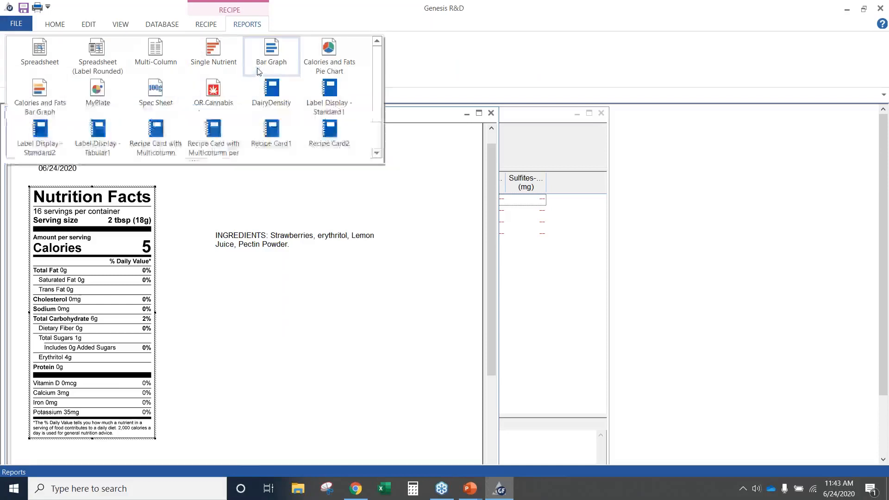
click(154, 98)
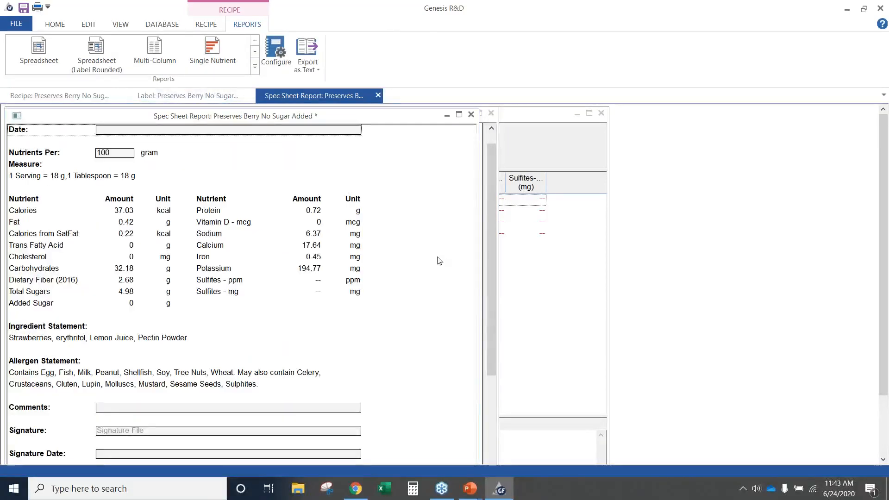
Step: View the Spec Sheet's Comments entry without adding text, then close the report
click(58, 28)
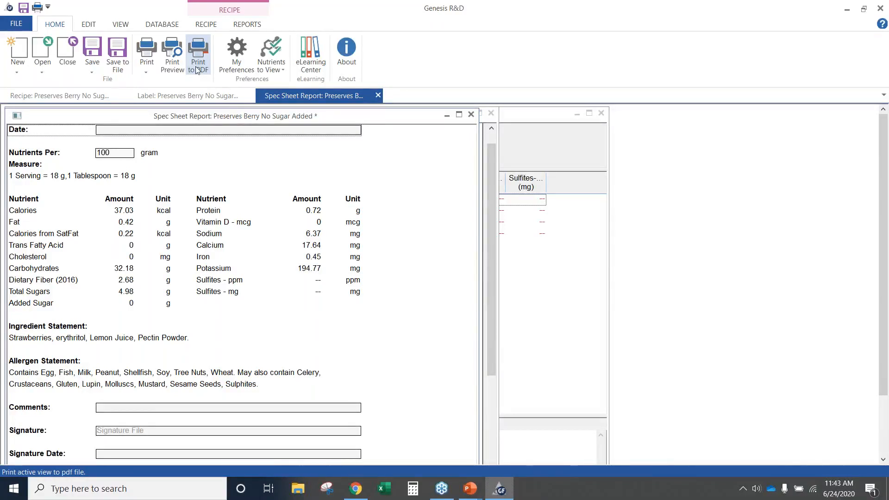
double_click(137, 407)
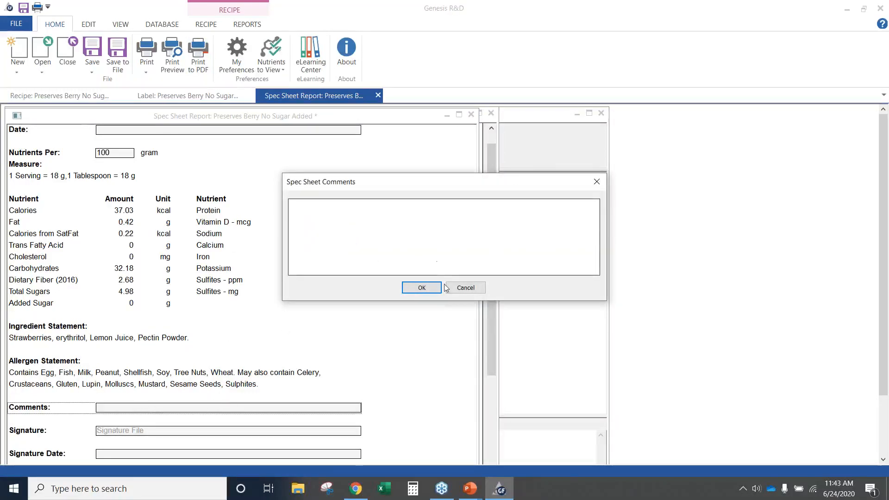
click(465, 288)
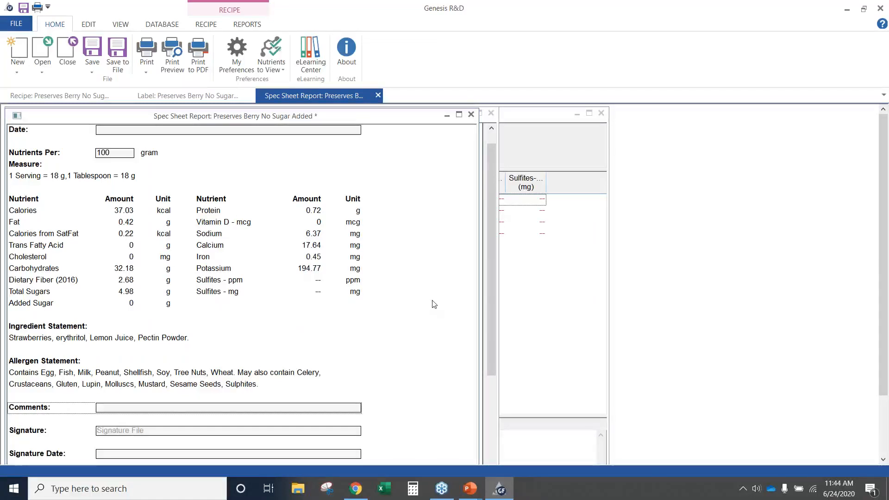
click(470, 114)
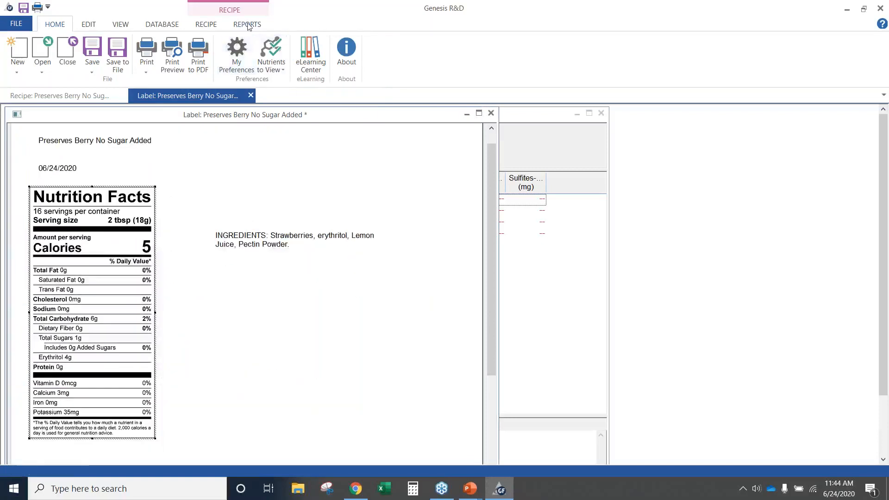
Step: Generate the Recipe Card1 report for the preserves recipe, look through its ingredients and Nutrition Facts, and close it
click(248, 26)
click(255, 67)
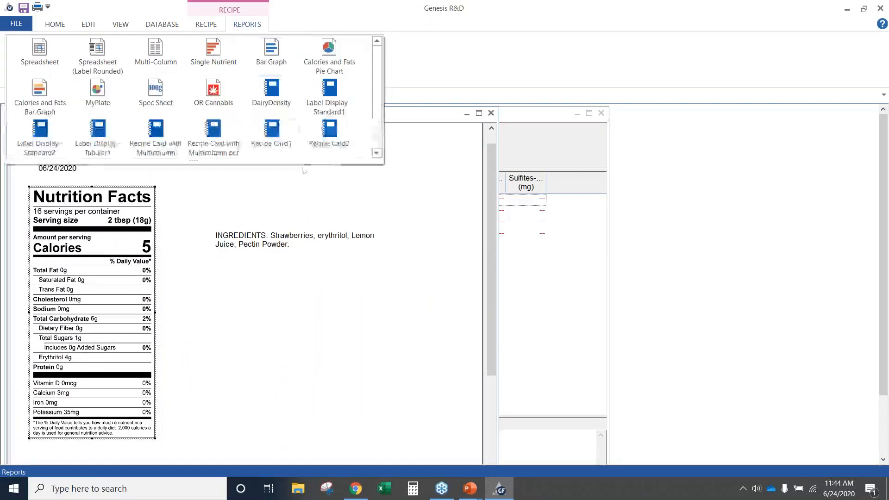
drag(378, 109, 377, 131)
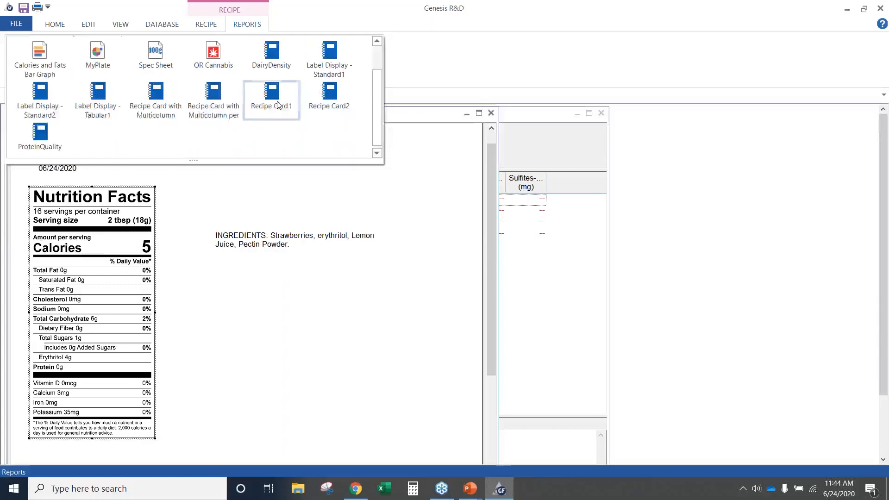
click(271, 99)
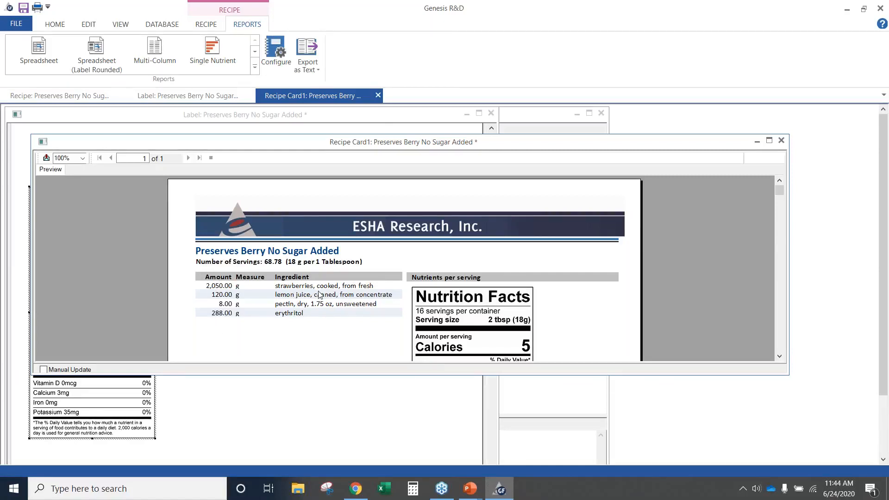
scroll(412, 323, down, 3)
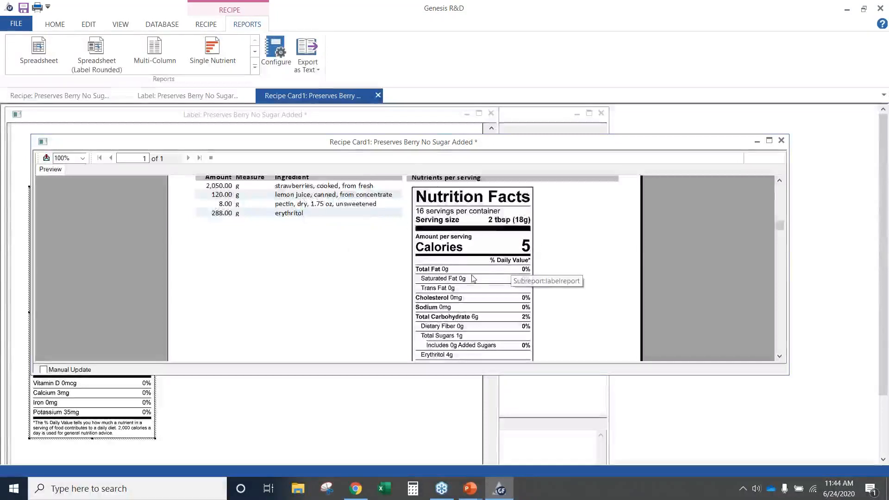
scroll(469, 277, up, 3)
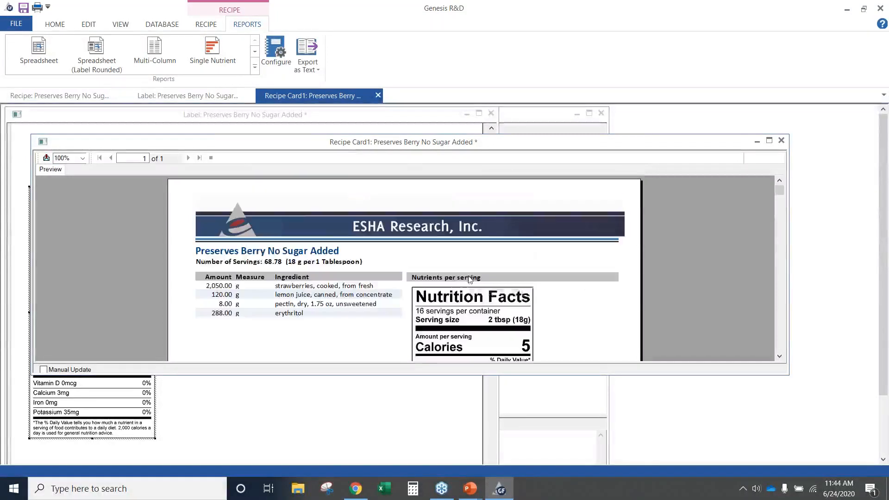
click(378, 95)
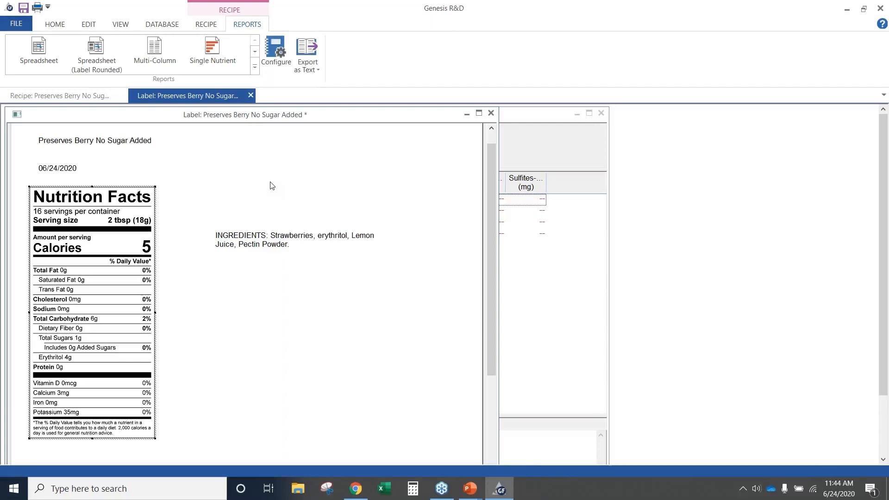
Step: Close the Preserves Berry No Sugar Added label and recipe without saving the changes
click(491, 114)
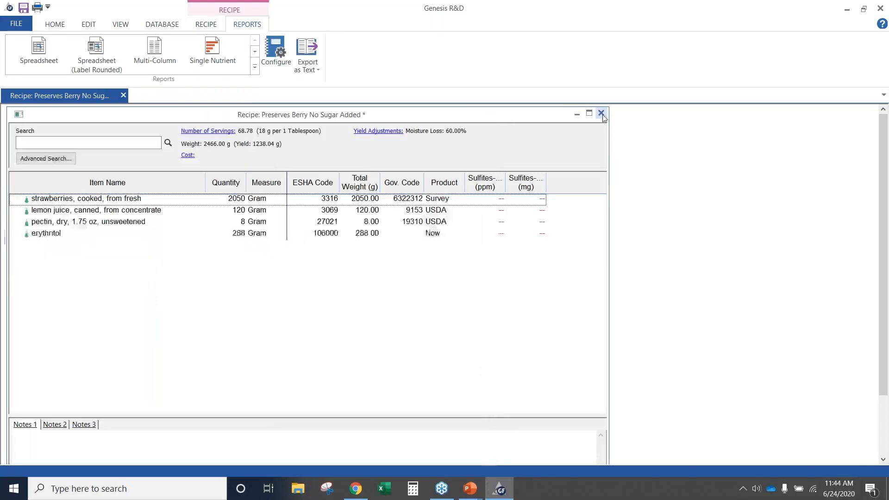
click(602, 115)
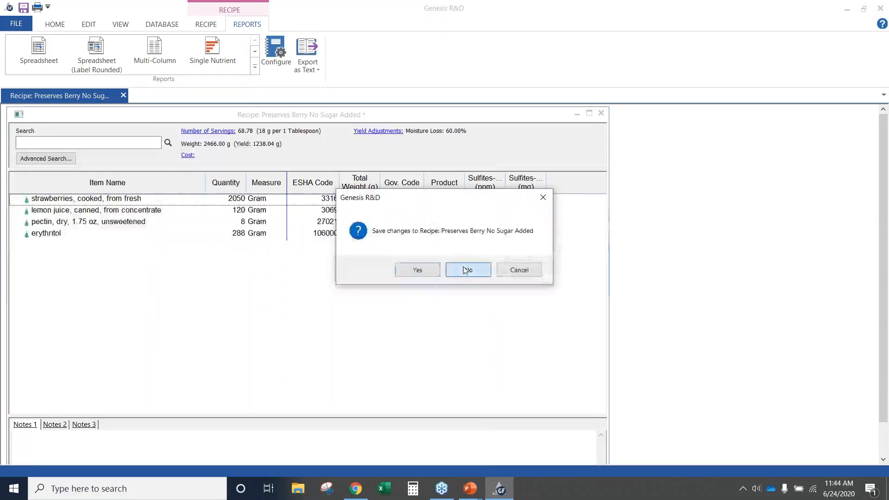
click(466, 270)
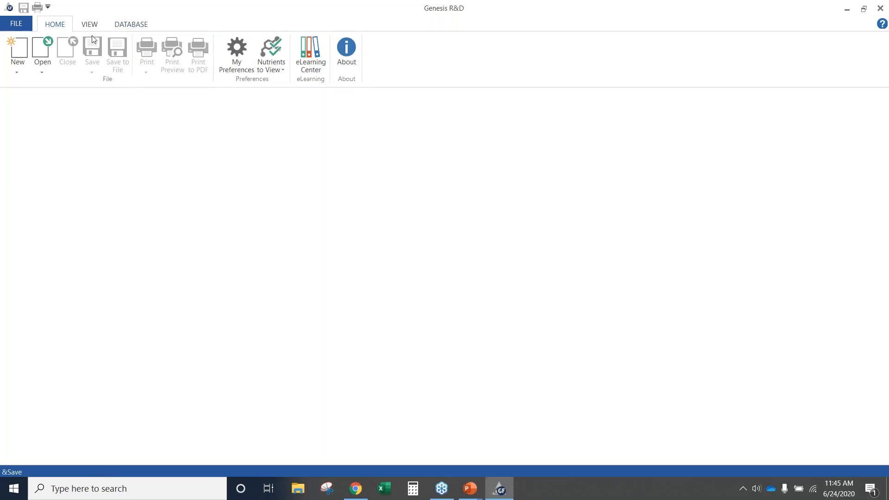
Step: Add a custom nutrient named Acrylamide to the database, abbreviated Acry, with measure mg and category Other Nutrients
click(130, 28)
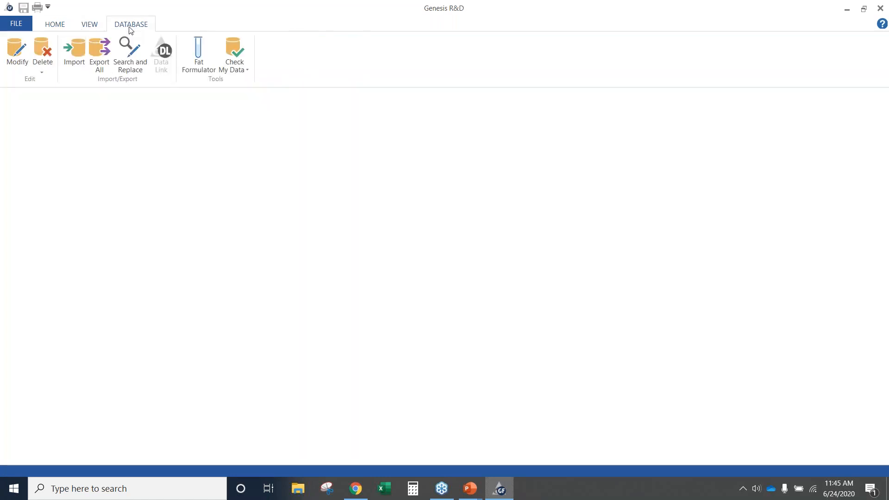
click(17, 67)
drag(347, 97, 141, 114)
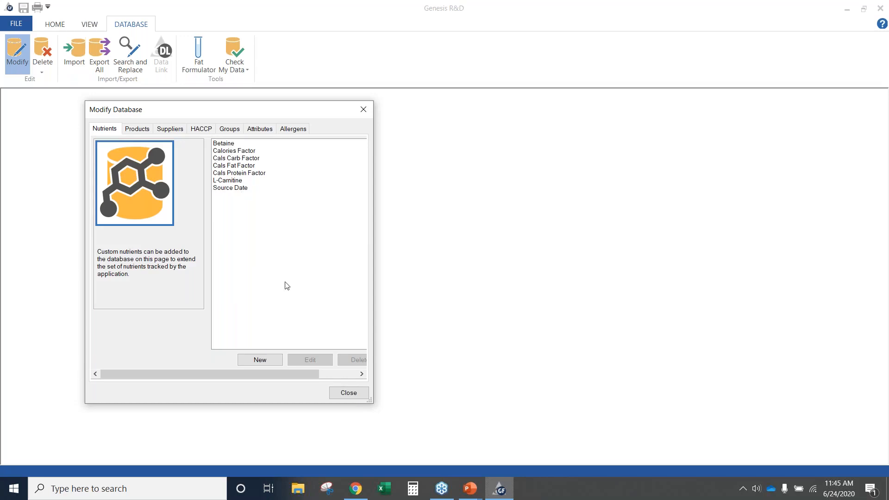
click(256, 363)
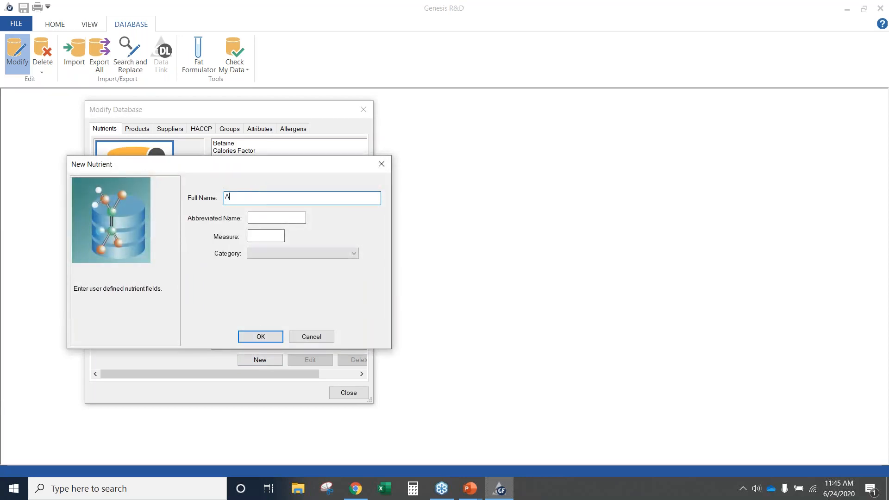
text(Acrylamide)
click(282, 218)
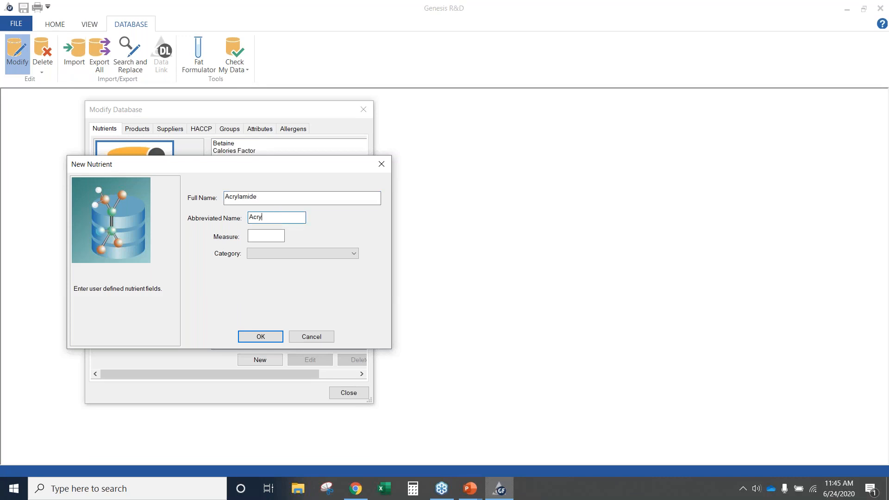
click(272, 235)
text(mg)
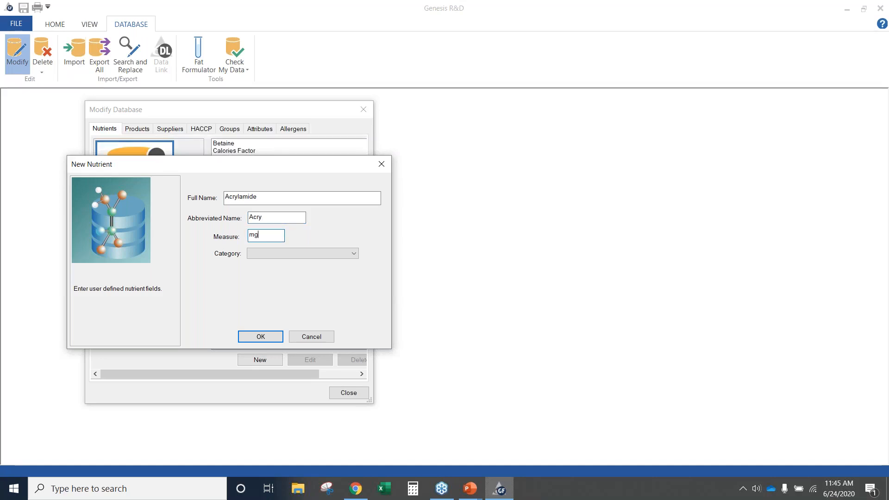
click(276, 255)
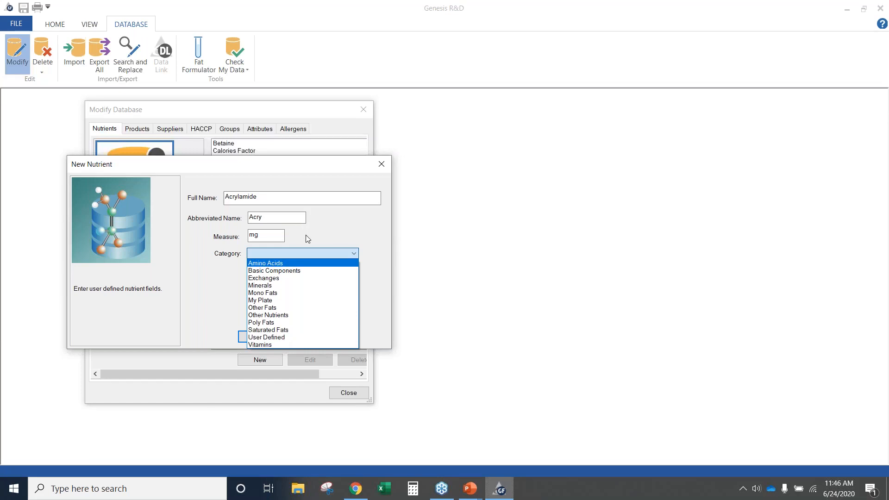
click(288, 315)
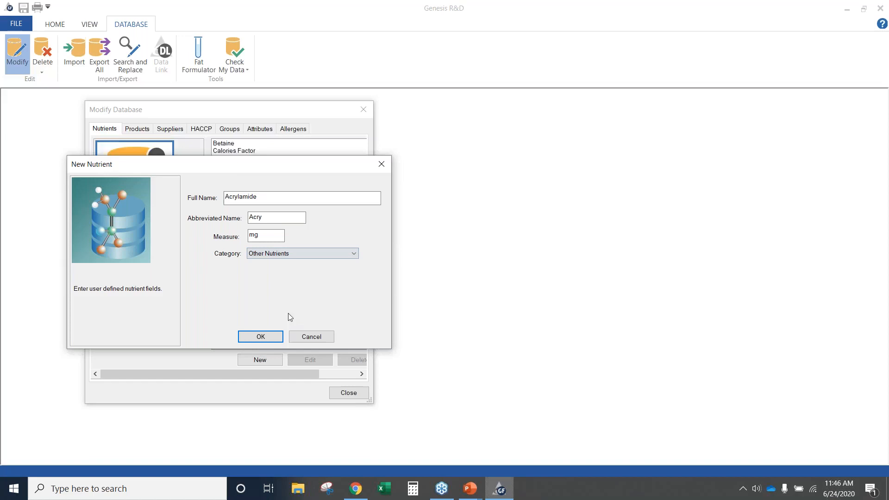
click(261, 340)
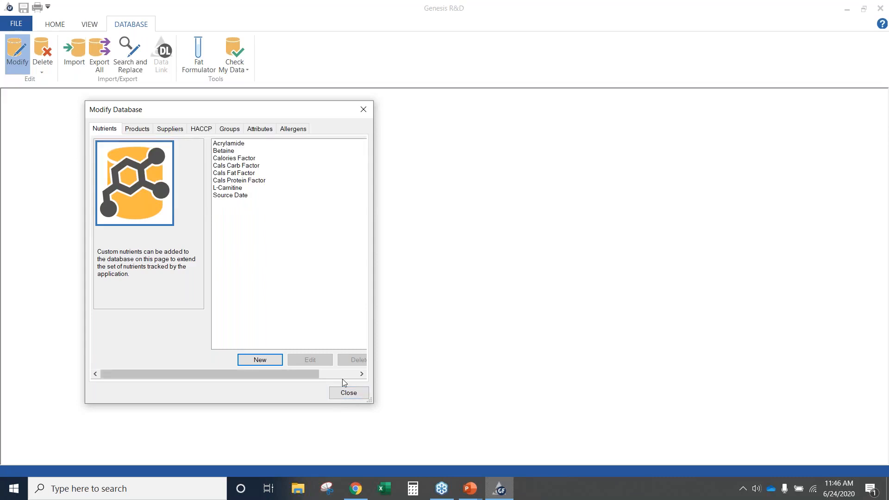
Step: Close the Modify Database window and open the ingredient with ESHA code 2, milk, 2%, with vitamins A & D
click(347, 392)
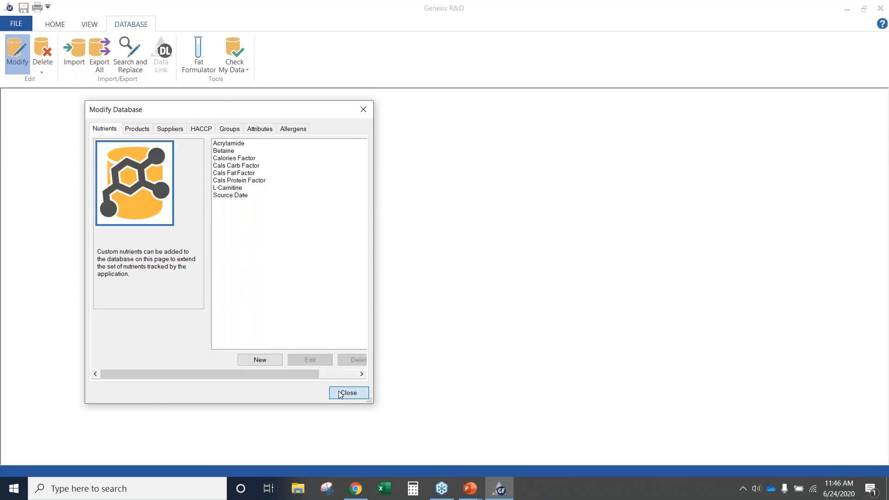
click(54, 25)
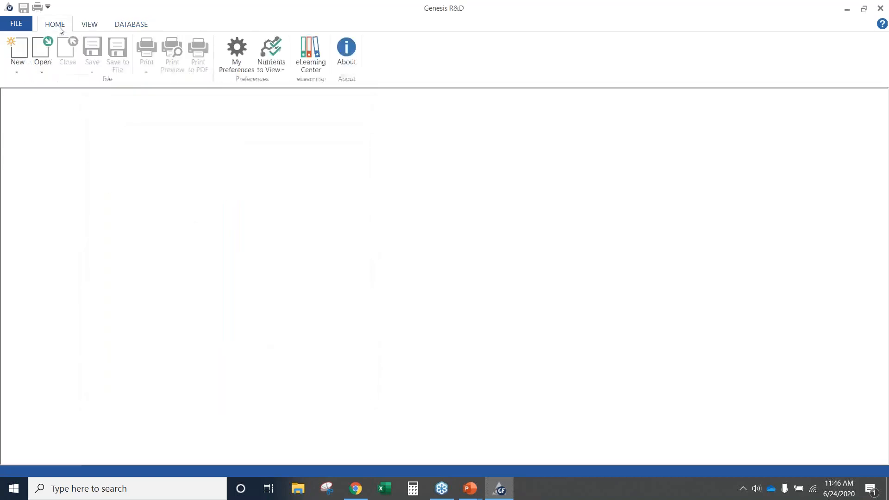
click(45, 62)
click(71, 97)
text(2)
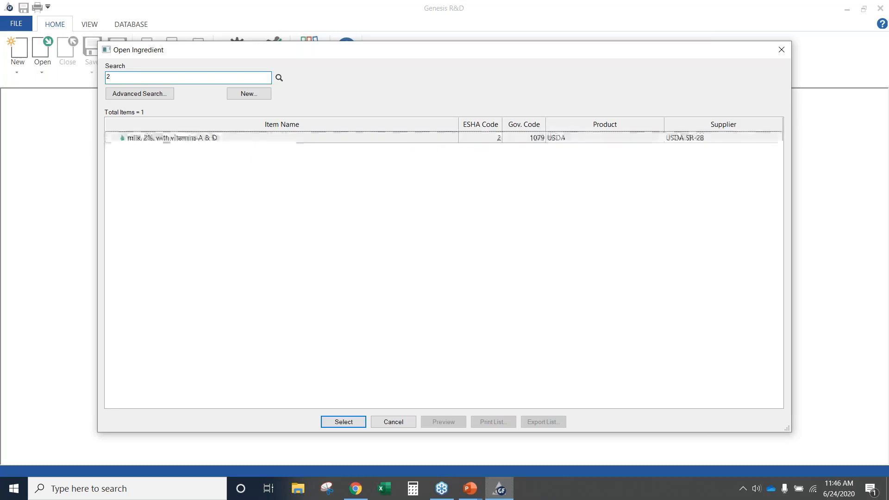
key(Return)
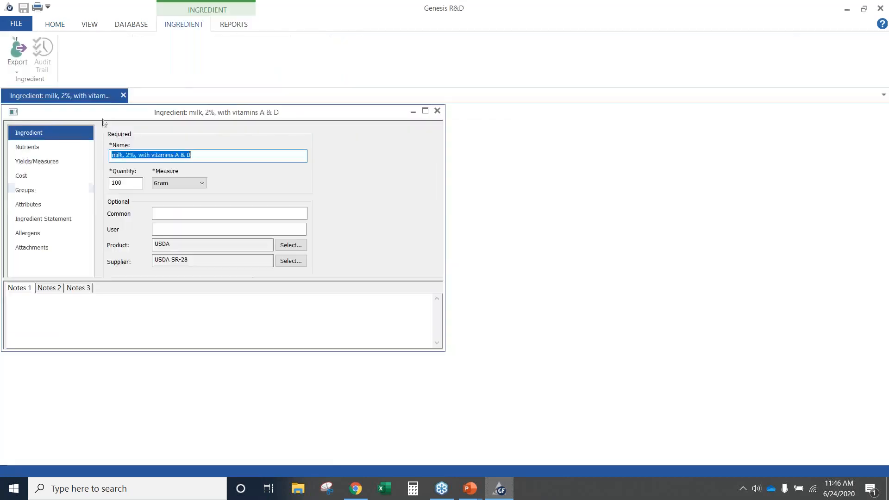
Step: Show all of the milk's nutrients in alphabetical order, shrinking the notes area to enlarge the nutrient list
click(25, 149)
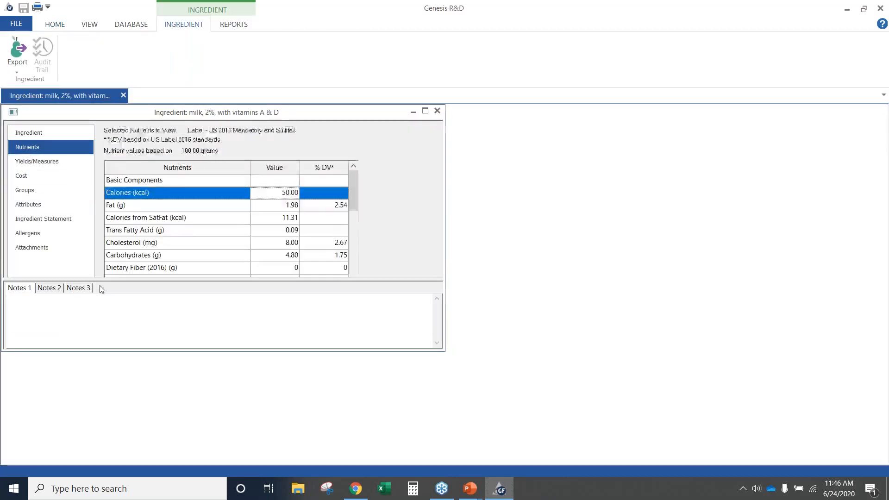
click(123, 276)
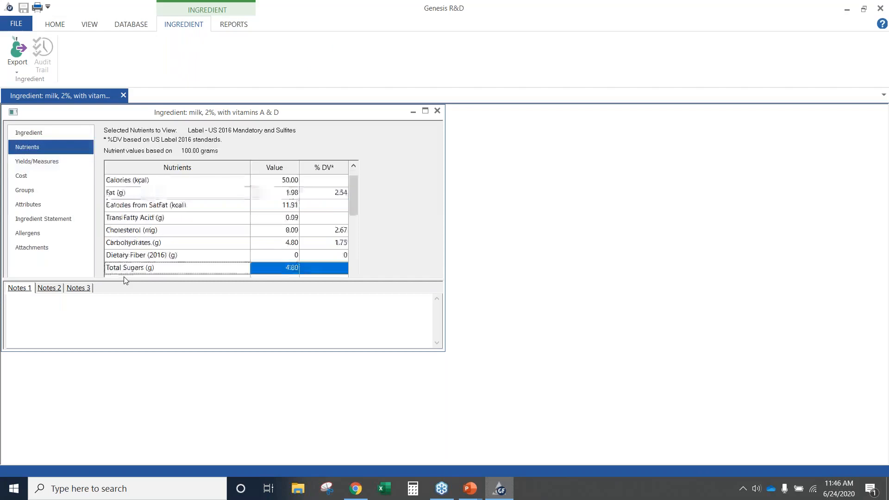
drag(123, 279, 116, 358)
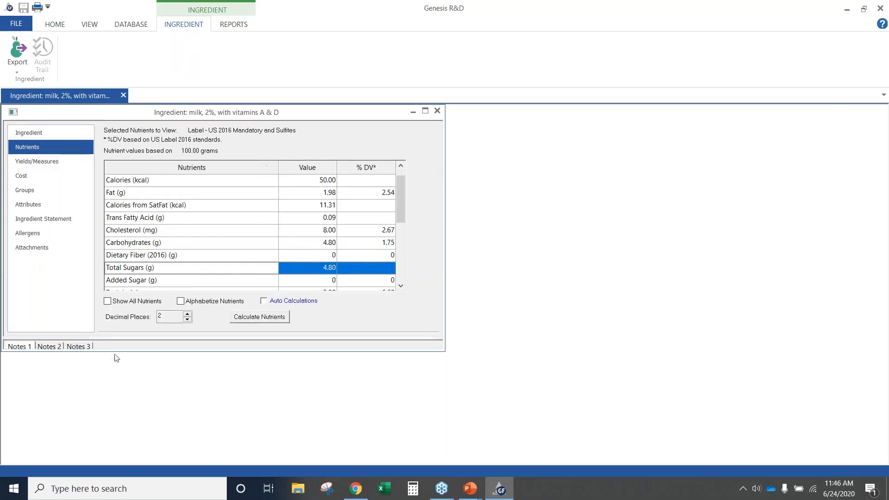
click(107, 301)
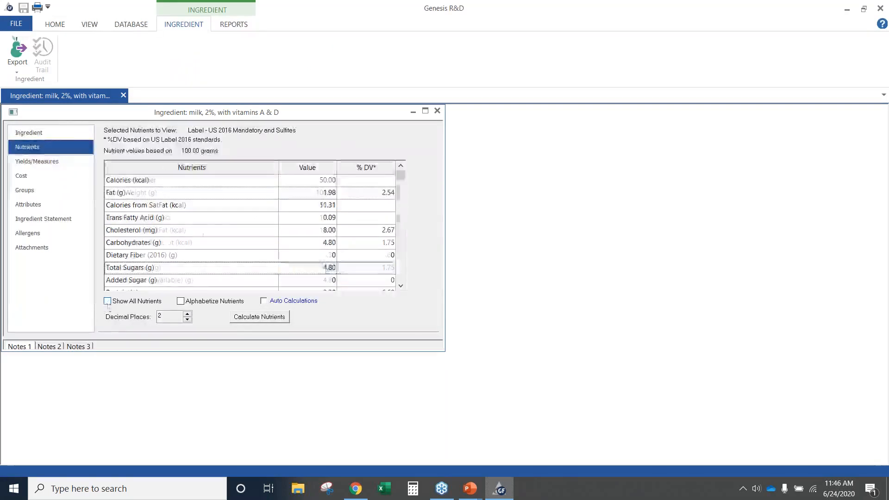
click(180, 301)
Step: Locate the value fields of the custom nutrients Acrylamide and Betaine in the milk's nutrient list without entering values
scroll(351, 207, down, 7)
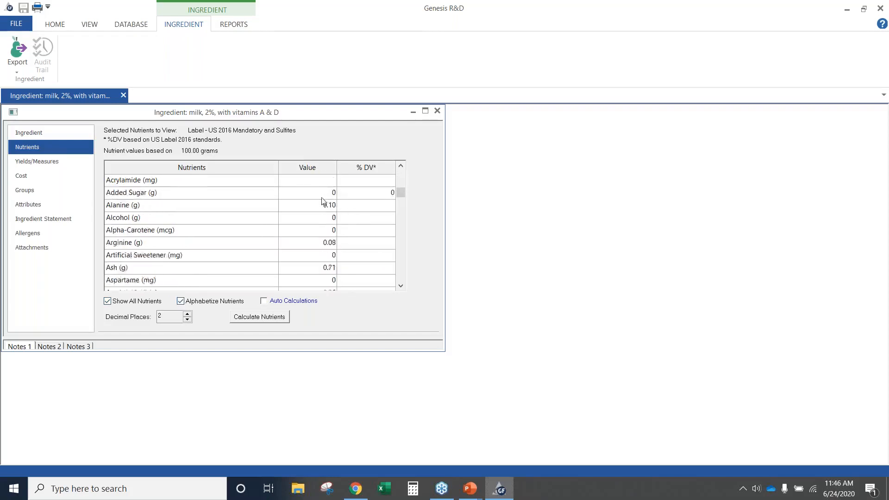
scroll(317, 199, up, 1)
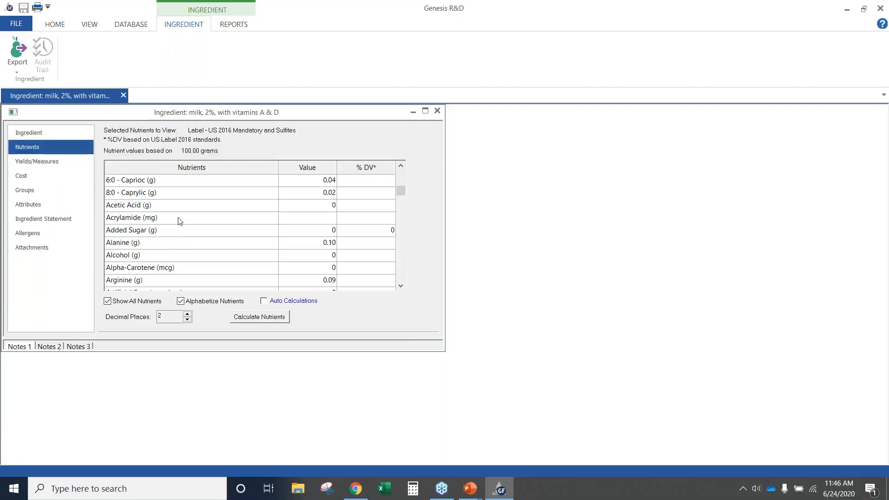
click(295, 219)
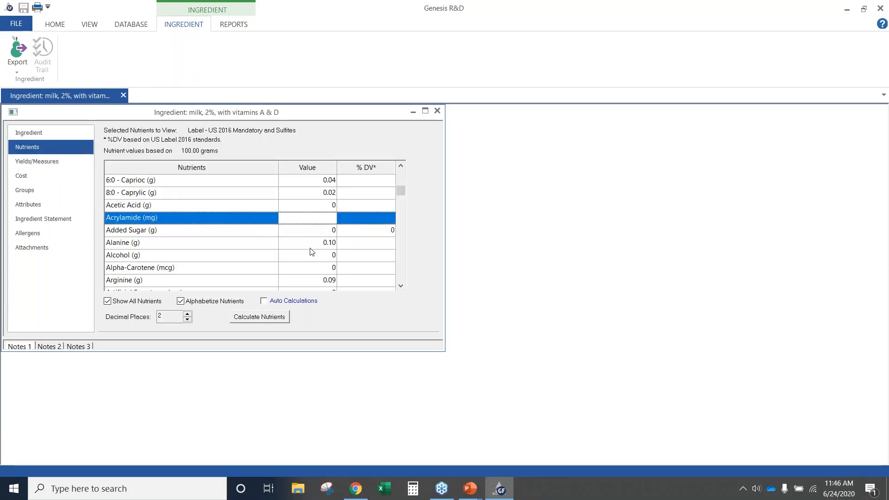
scroll(312, 252, down, 3)
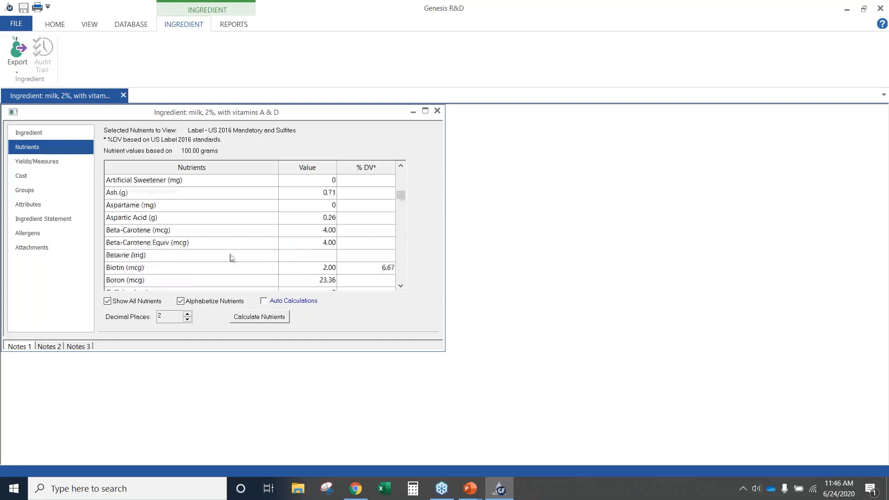
click(299, 256)
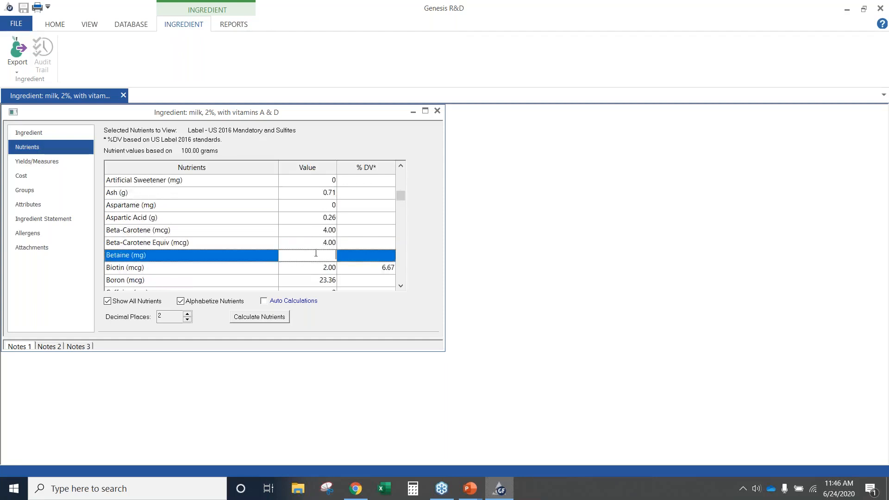
scroll(315, 253, up, 3)
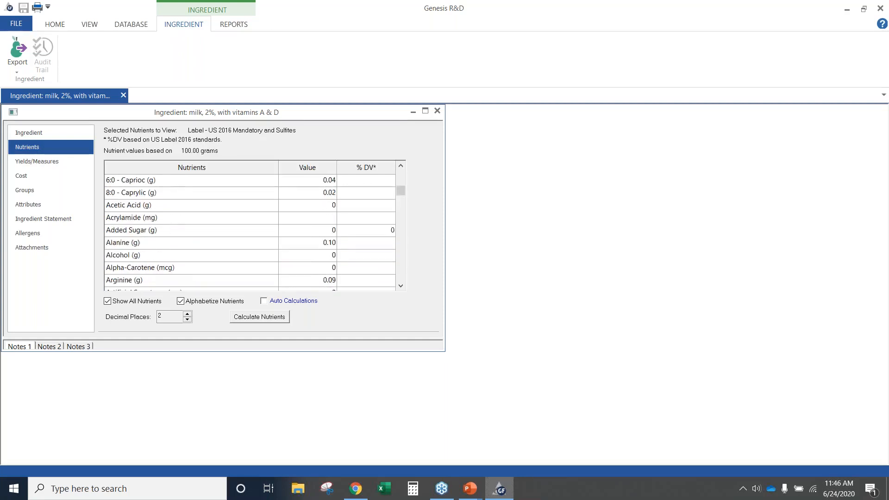
click(301, 217)
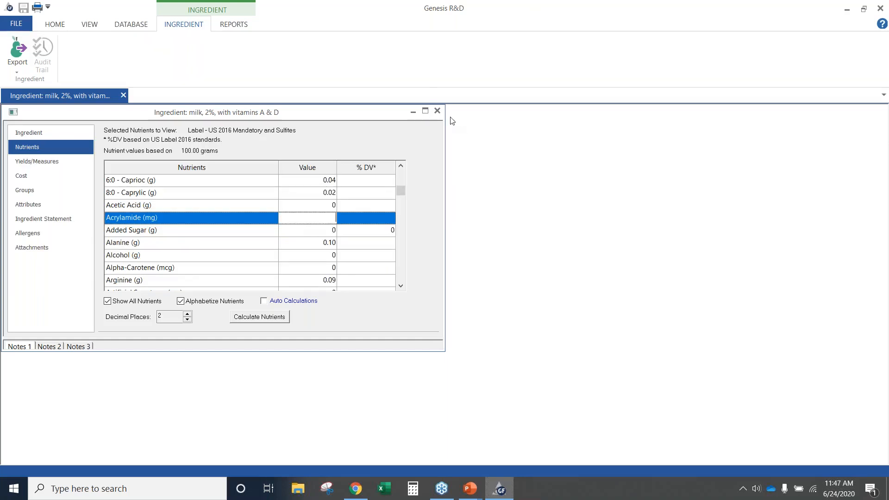
Step: Close the milk ingredient and switch to the presentation's Questions slide with the contact details and helpful resources
click(437, 111)
key(alt+Tab)
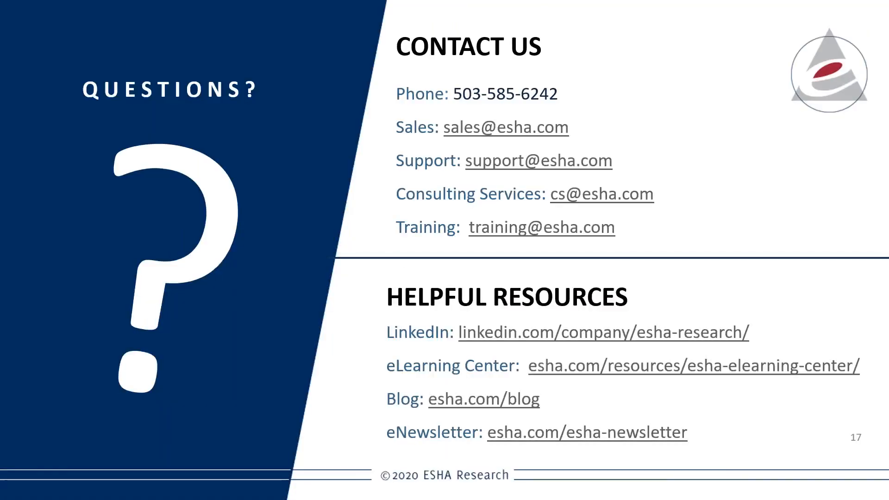